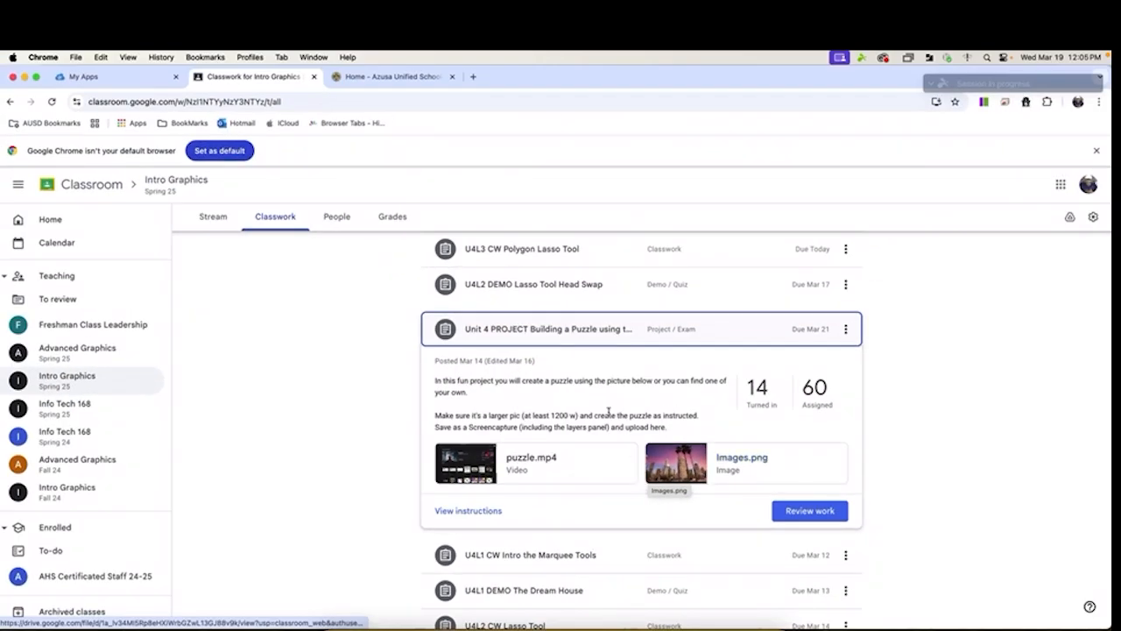
Step: Close the Azusa Unified home page and the stray Google Doodle page in the browser
scroll(483, 213, down, 1)
click(451, 77)
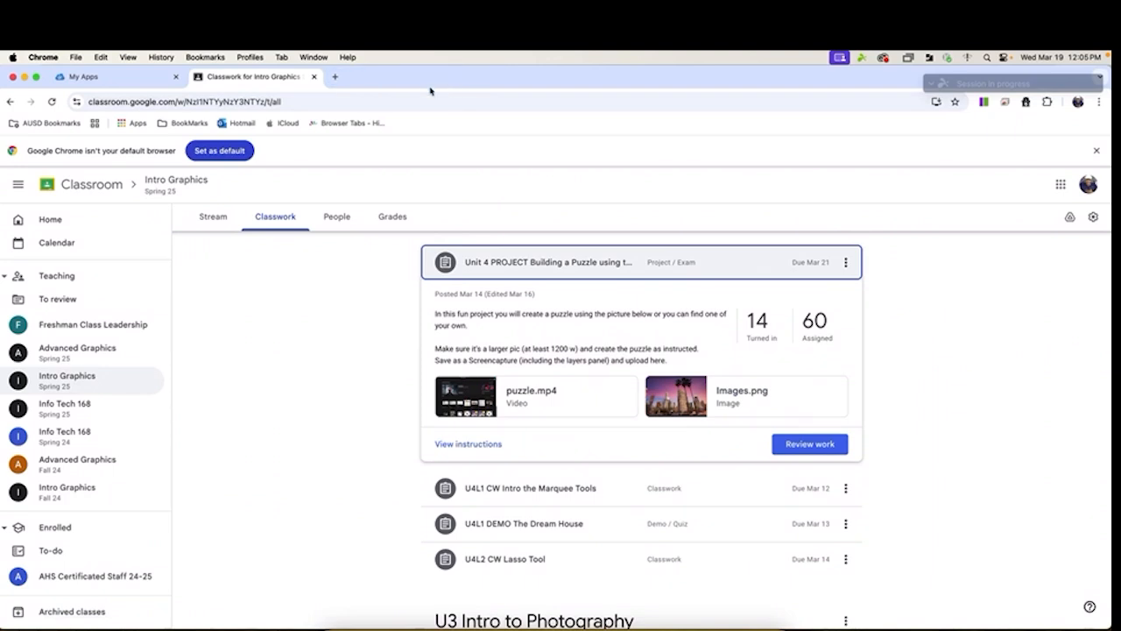
click(335, 79)
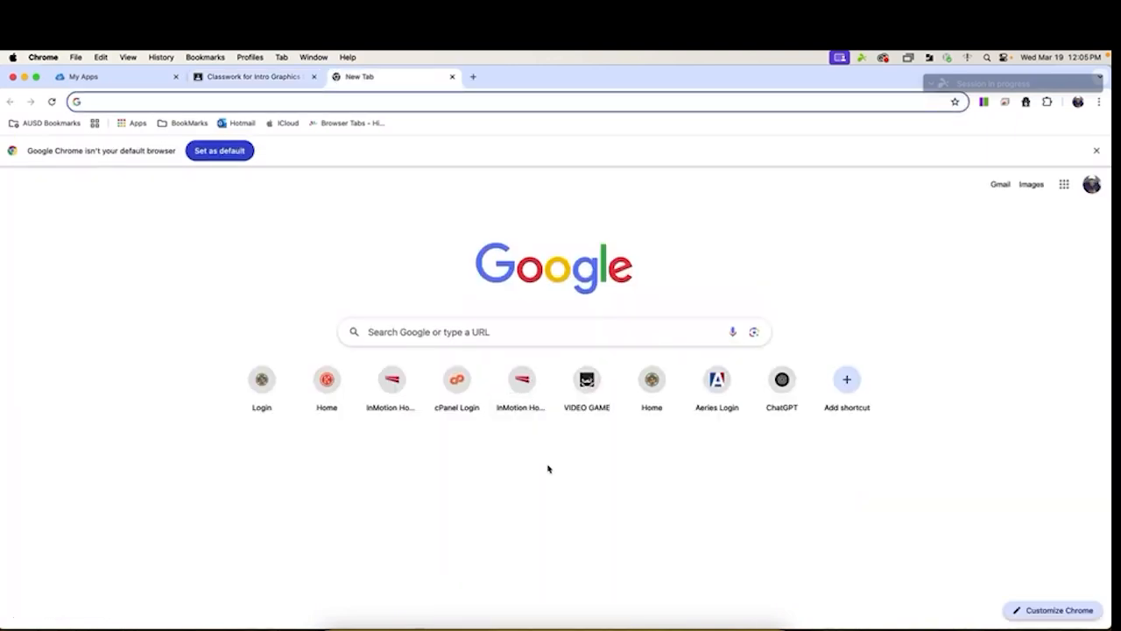
click(378, 622)
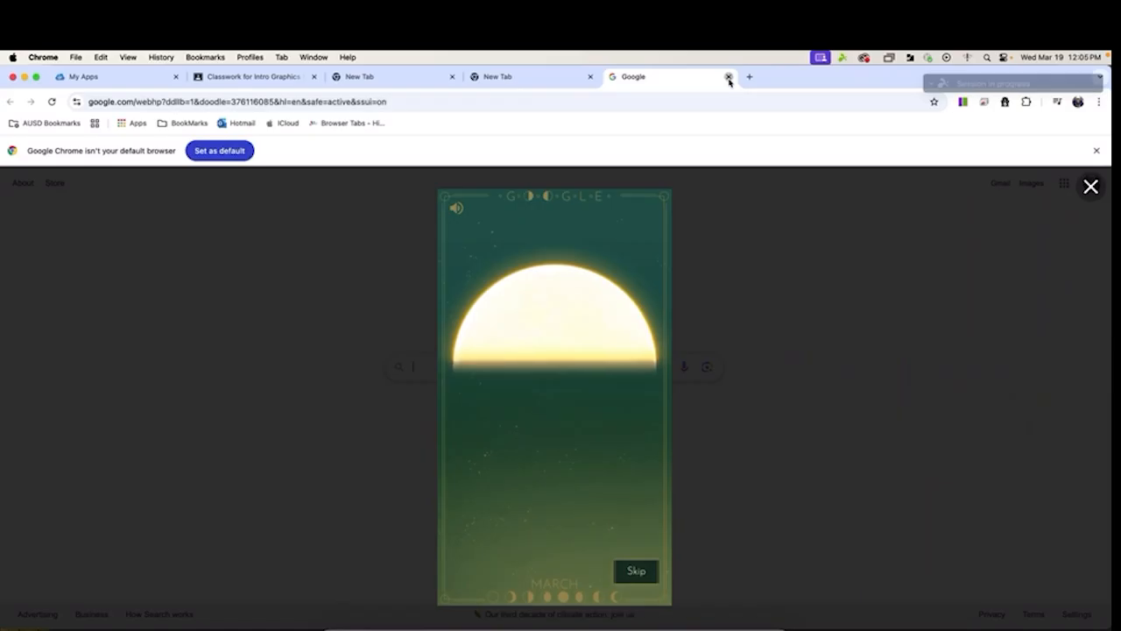
click(728, 77)
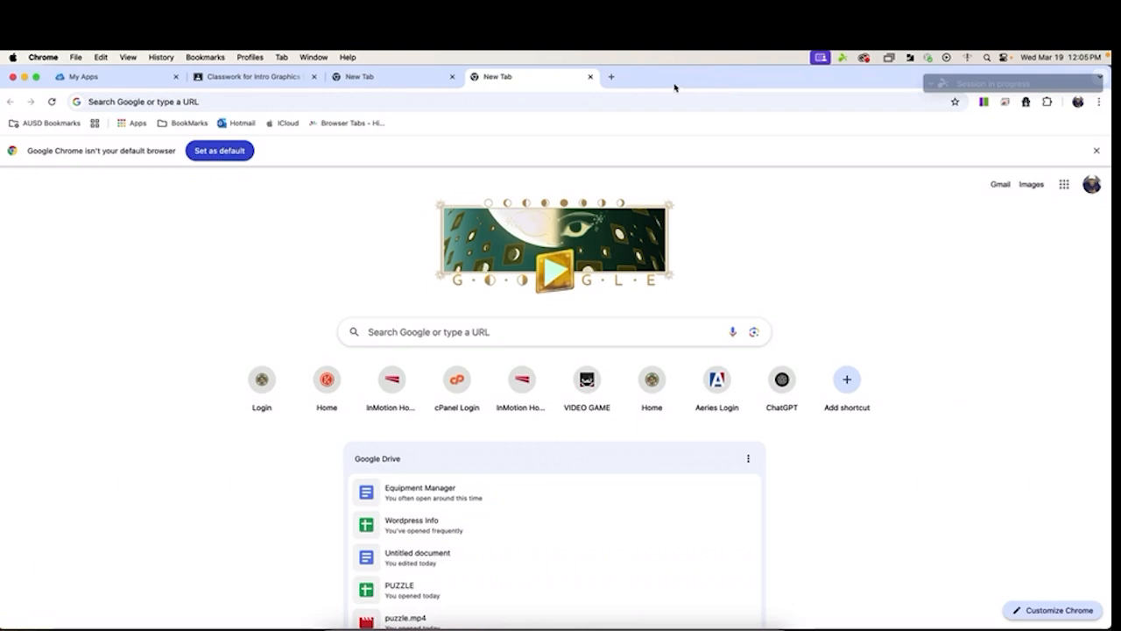
Step: Search Google Images for "lebron, hig res" in a new browser tab and preview the eBay photo with the yellow 23 jersey
click(613, 79)
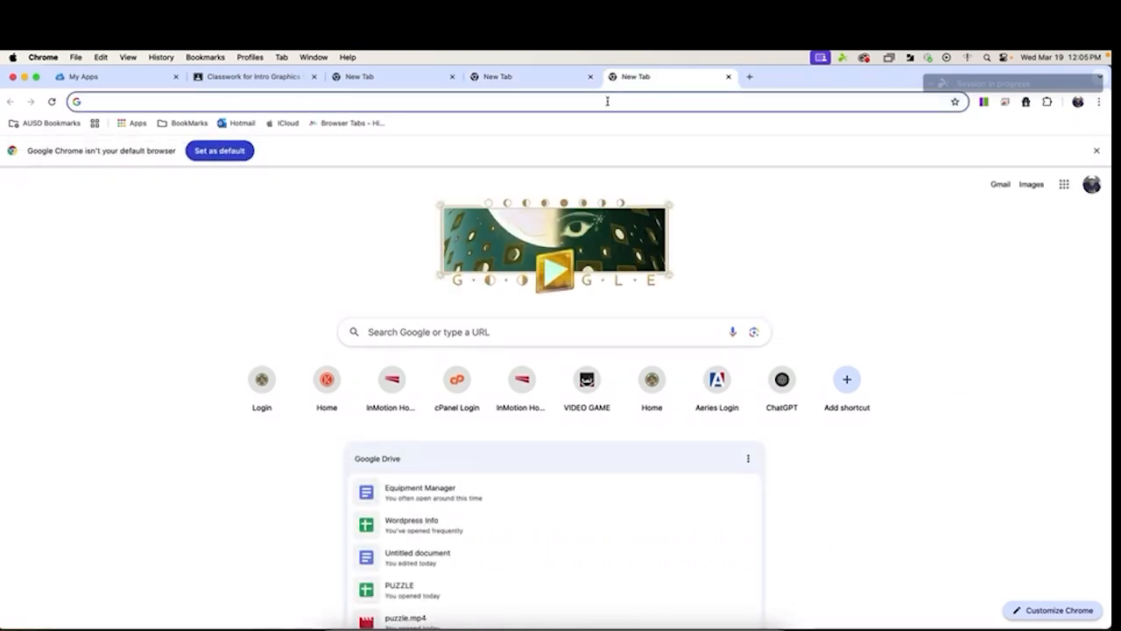
text(lebr)
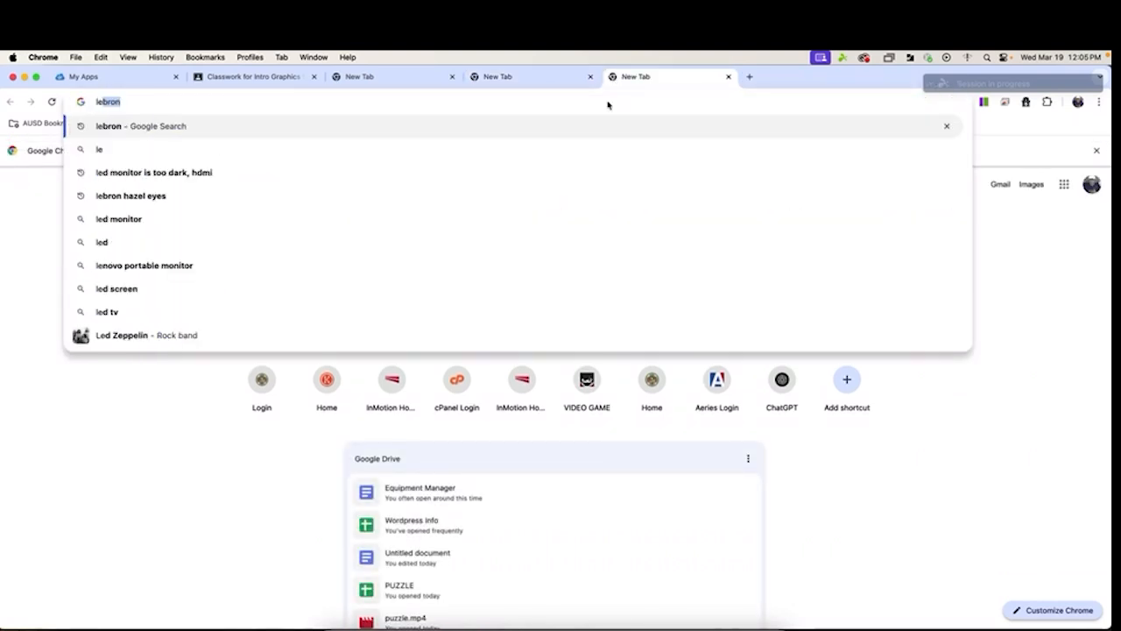
text(on, hi)
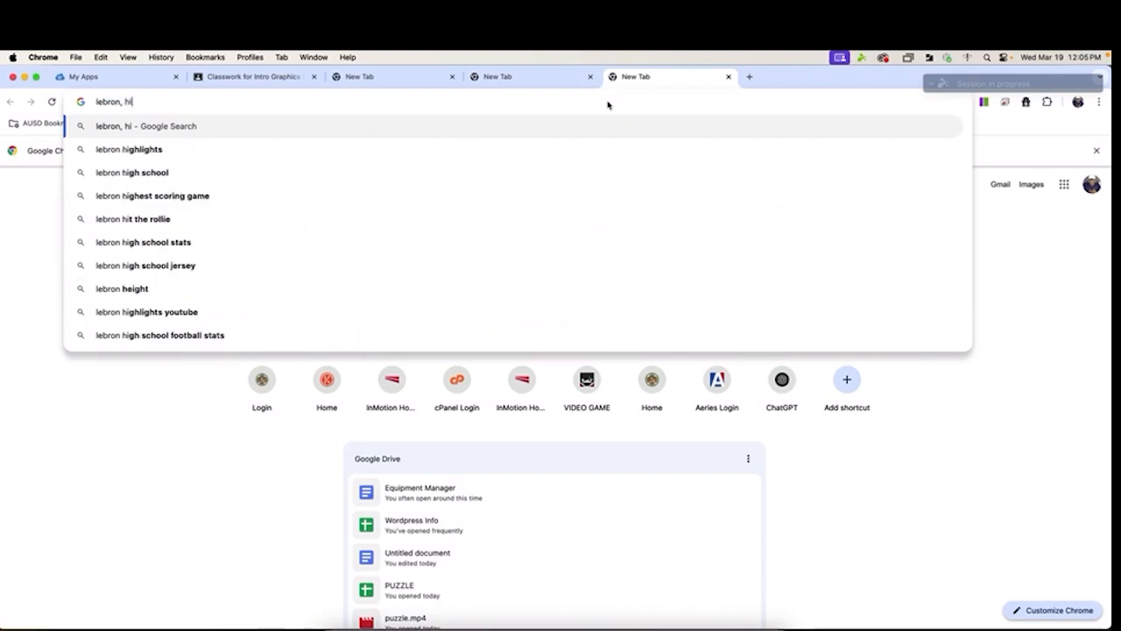
text(g res)
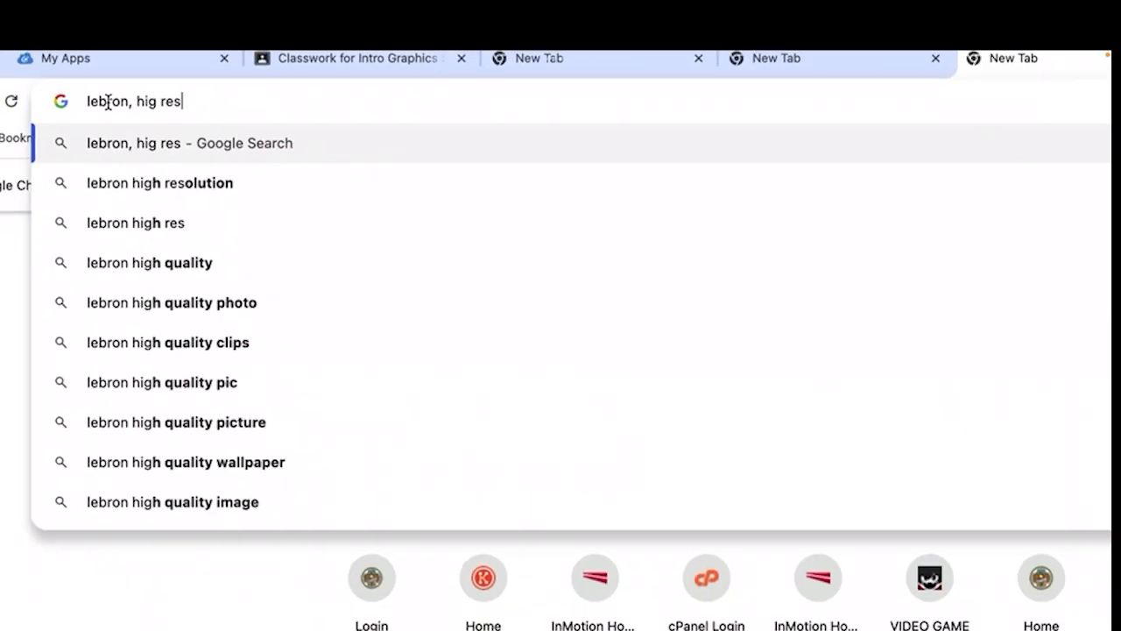
key(Return)
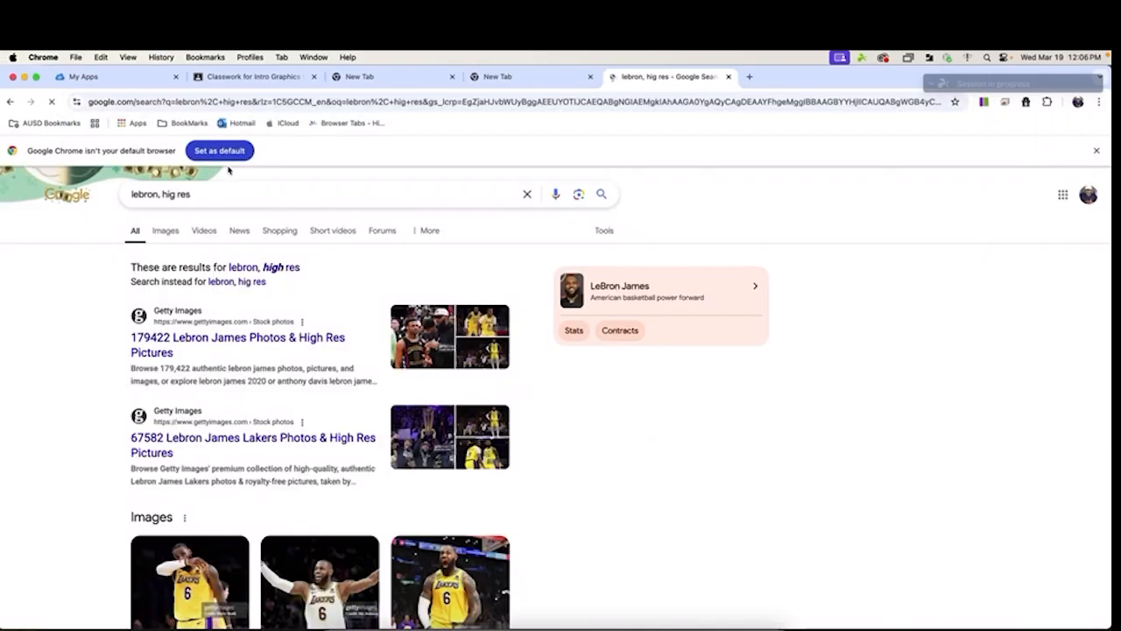
click(163, 238)
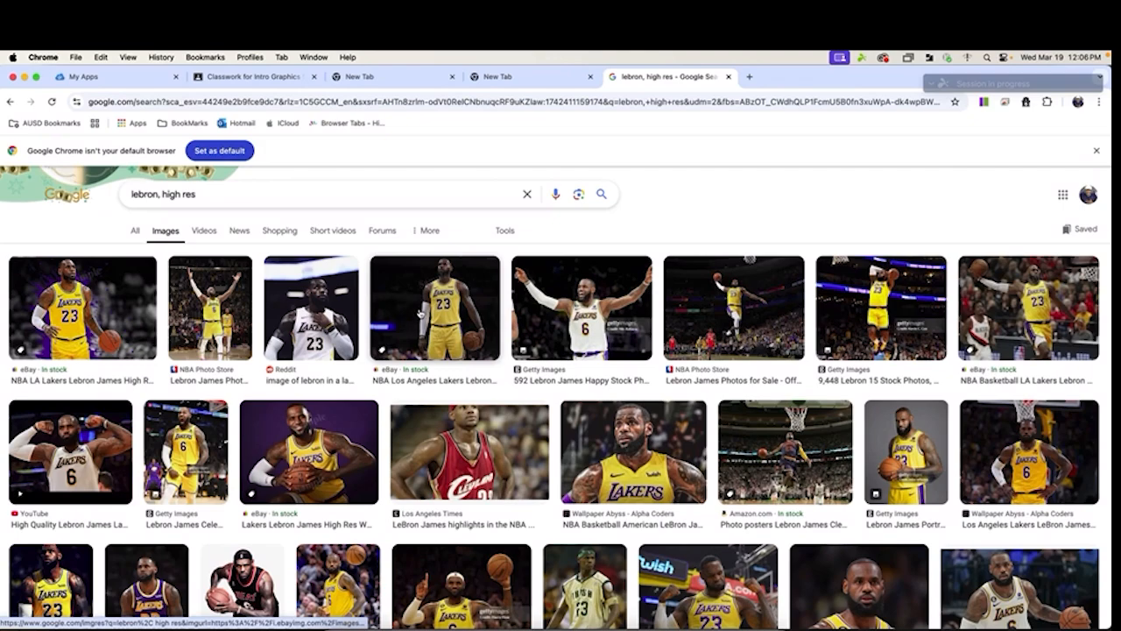
click(418, 314)
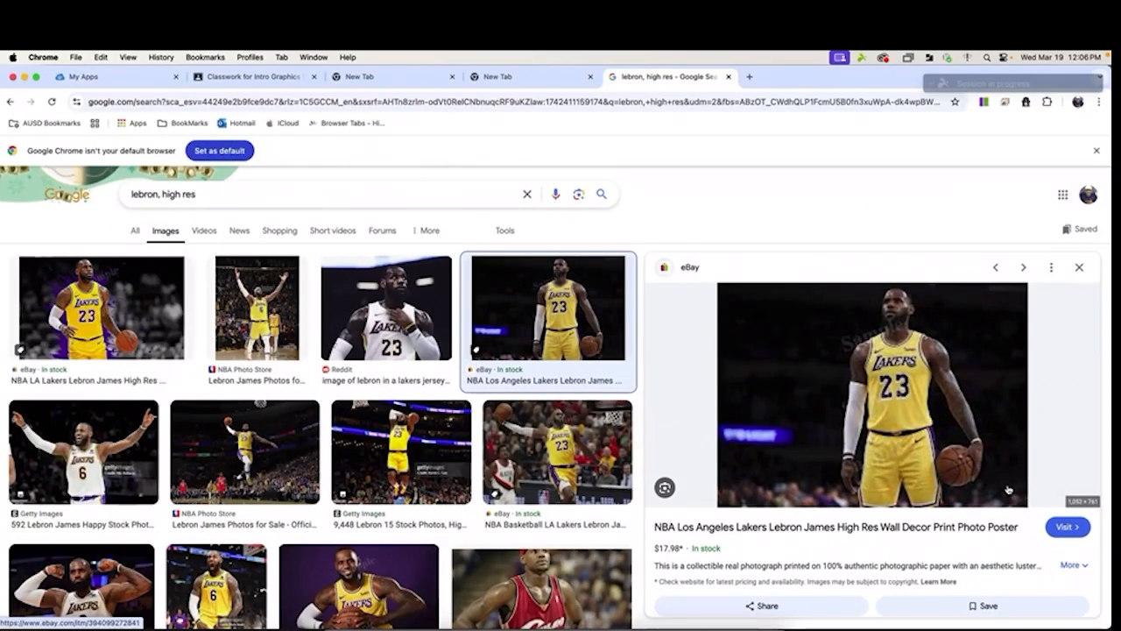
Step: Switch to Safari to review the Period 3 photo attendance chart in Aeries, and return to the Splashtop session
key(Home)
key(Home)
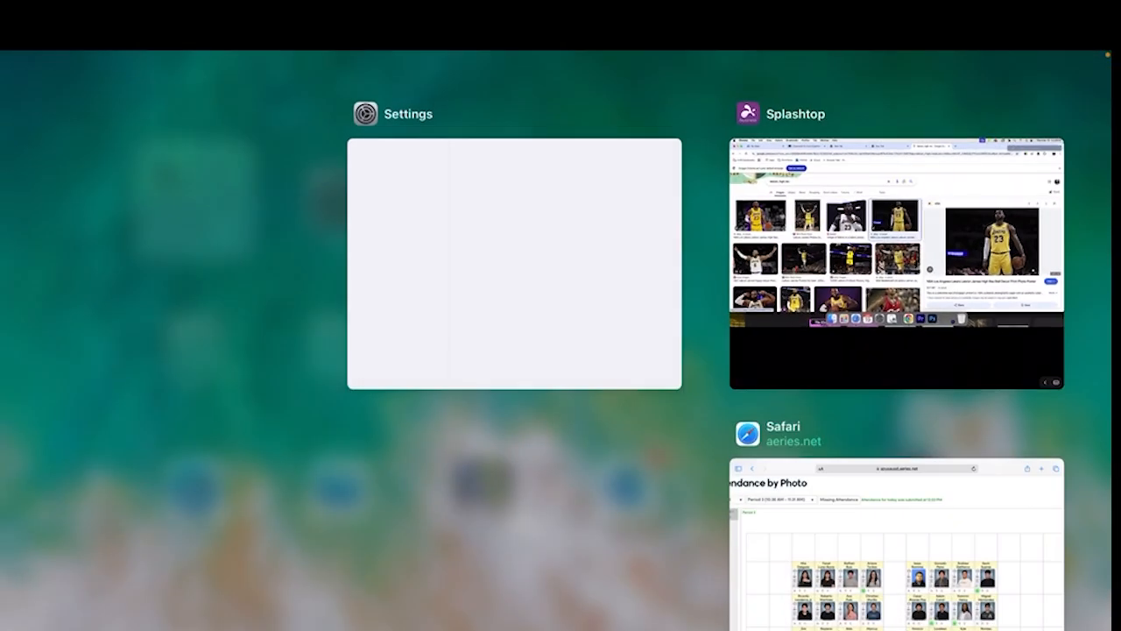
click(897, 543)
scroll(556, 368, left, 2)
scroll(555, 368, up, 1)
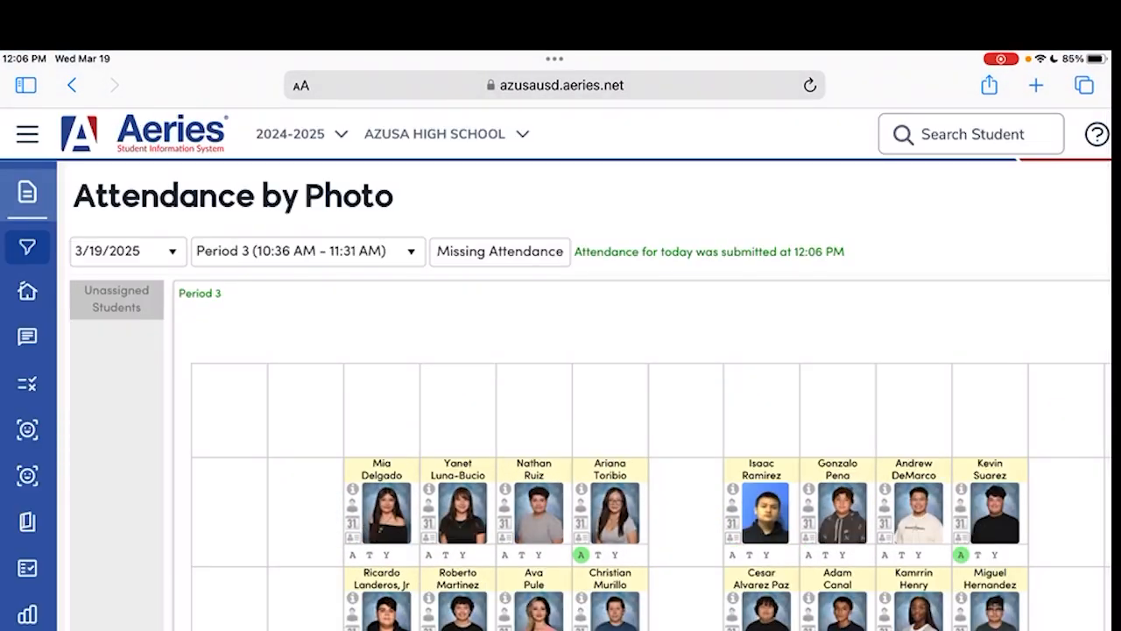
scroll(591, 396, down, 4)
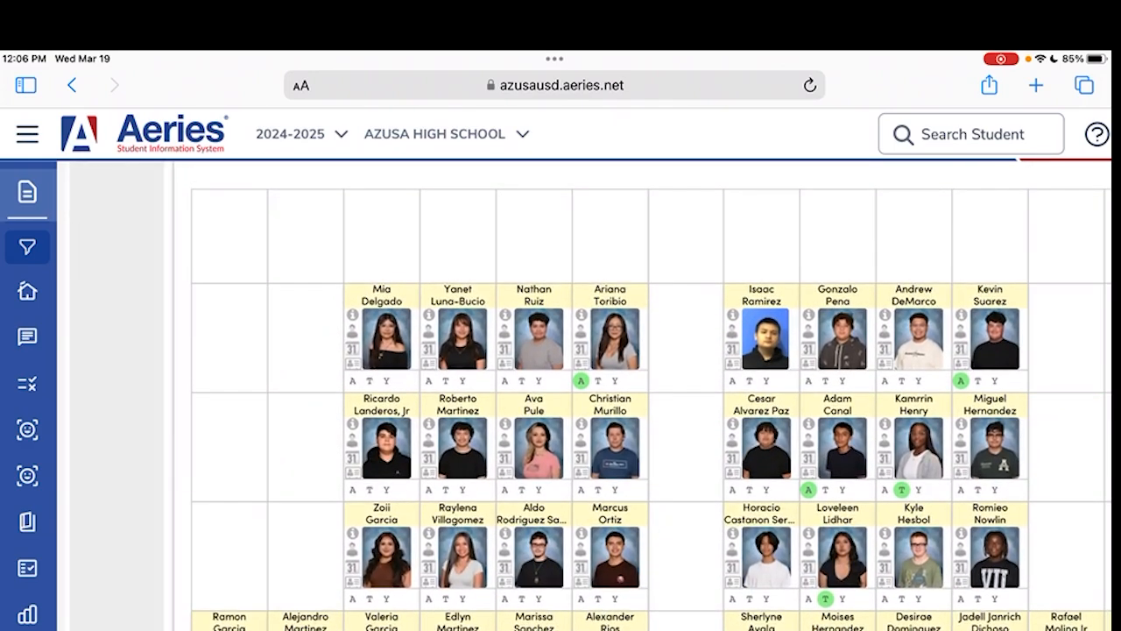
drag(561, 626, 561, 368)
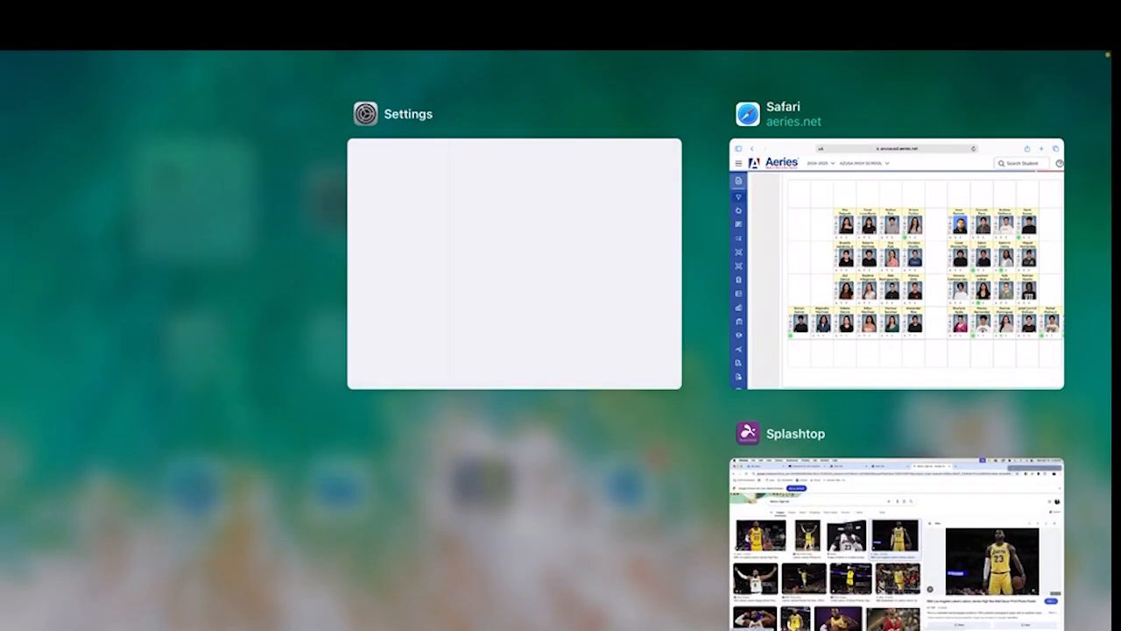
click(896, 545)
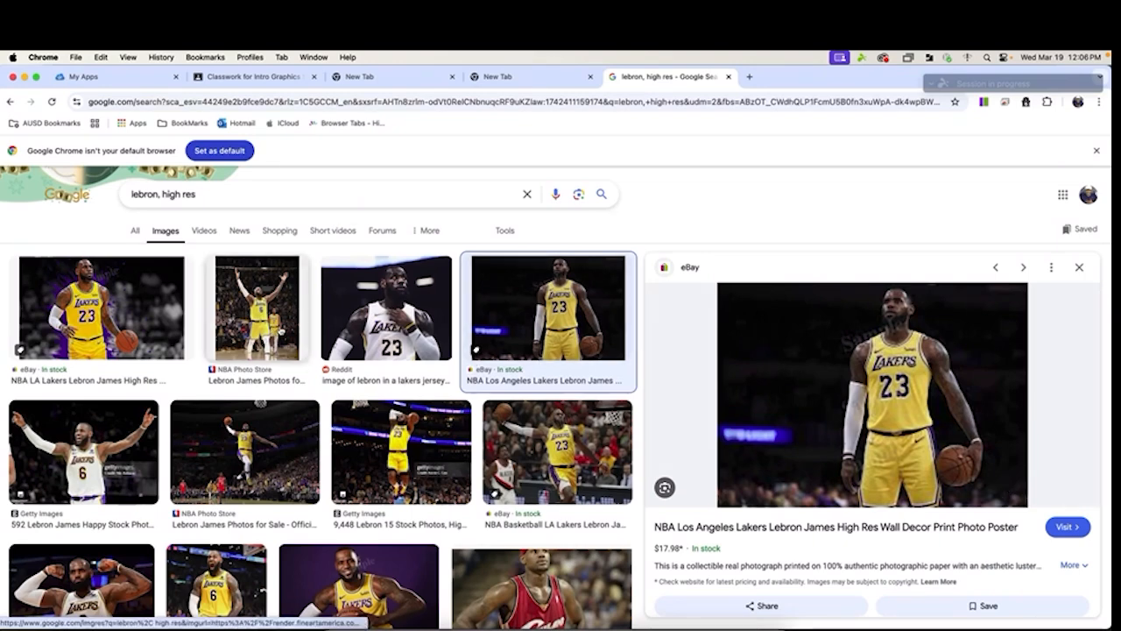
Step: Preview the Reddit photo with the white 23 Lakers jersey and try to open the image in its own tab
scroll(281, 329, up, 5)
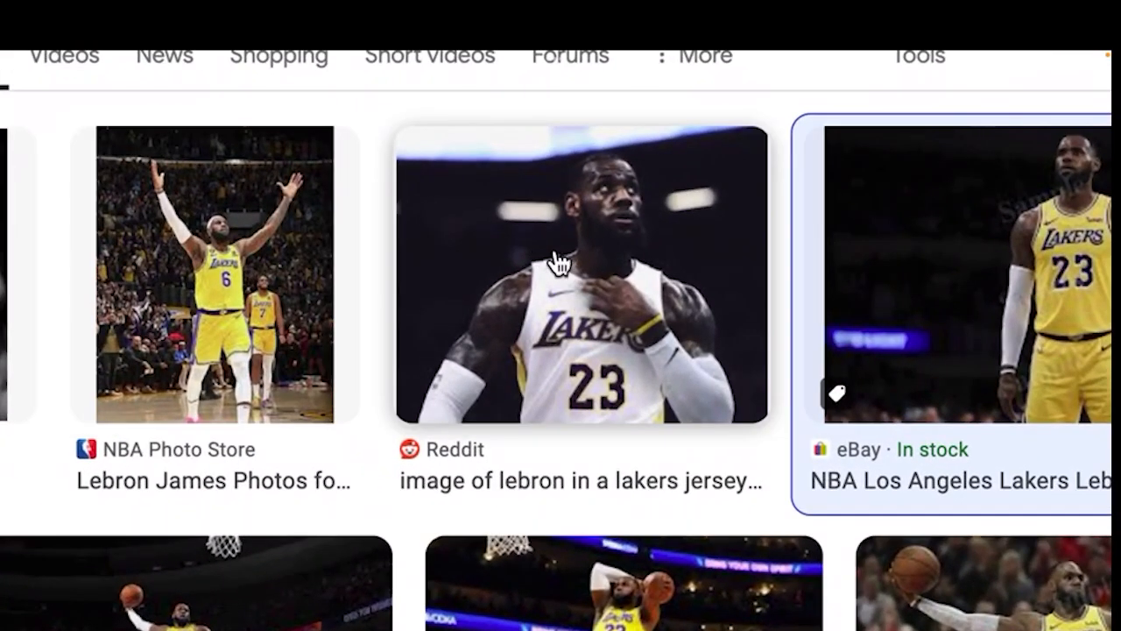
click(555, 260)
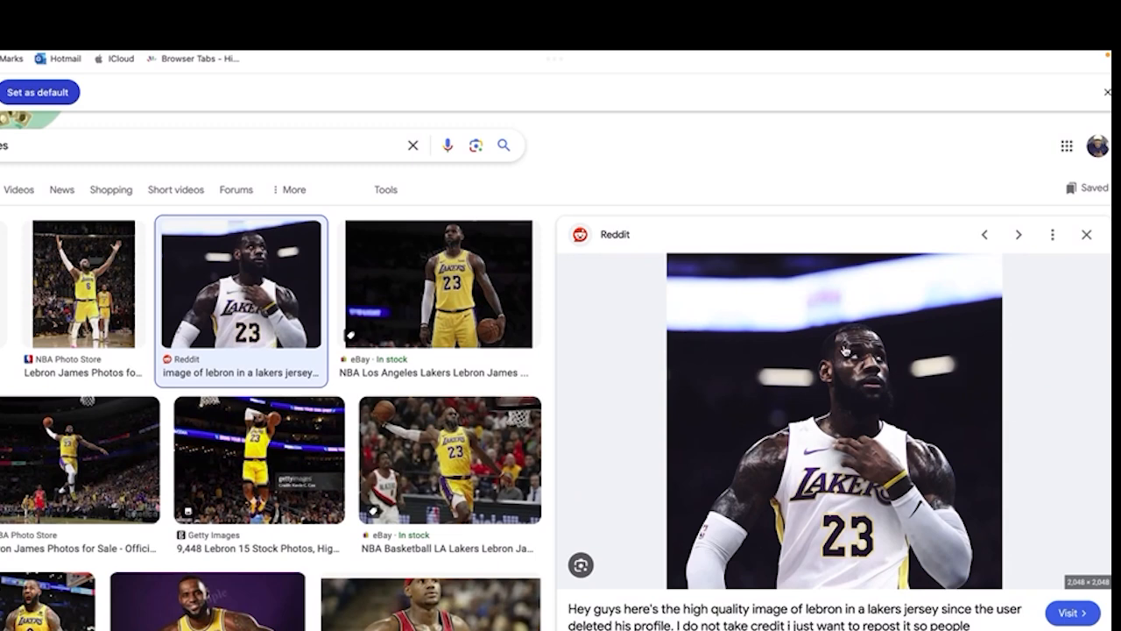
right_click(790, 330)
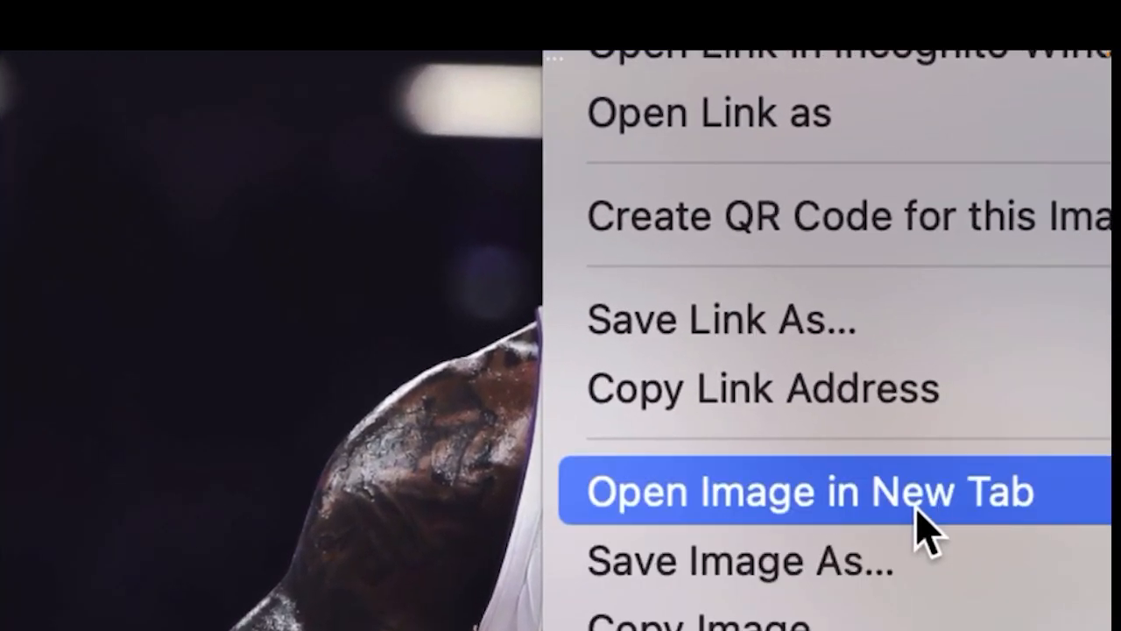
click(907, 516)
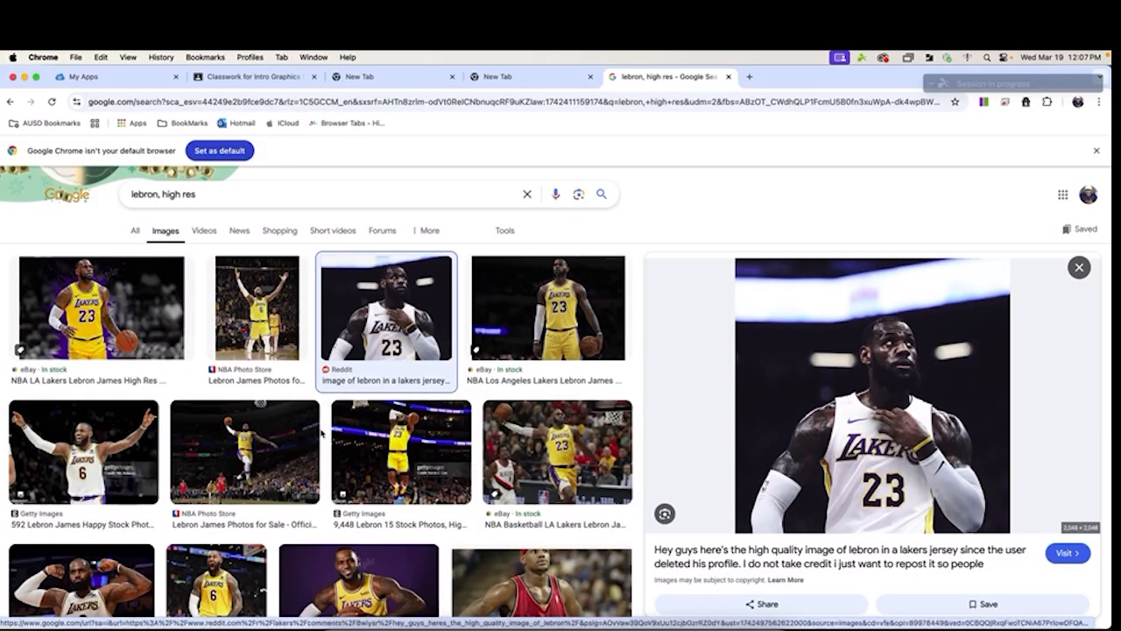
Step: Preview the Getty Images photo with the white number 6 jersey and view the image in its own tab
click(141, 447)
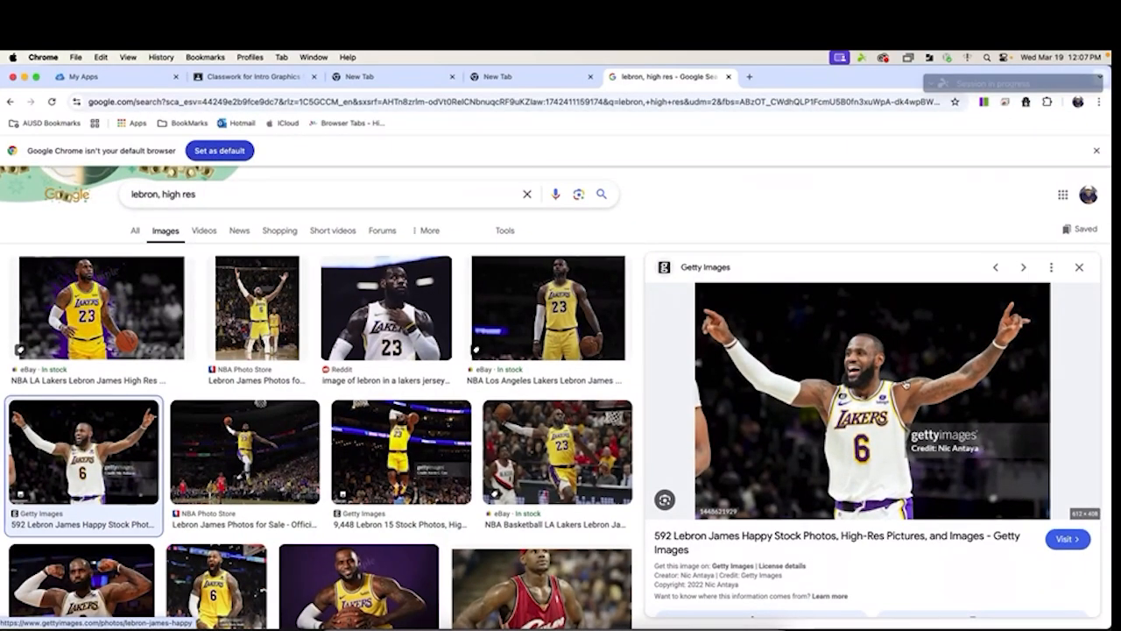
right_click(870, 371)
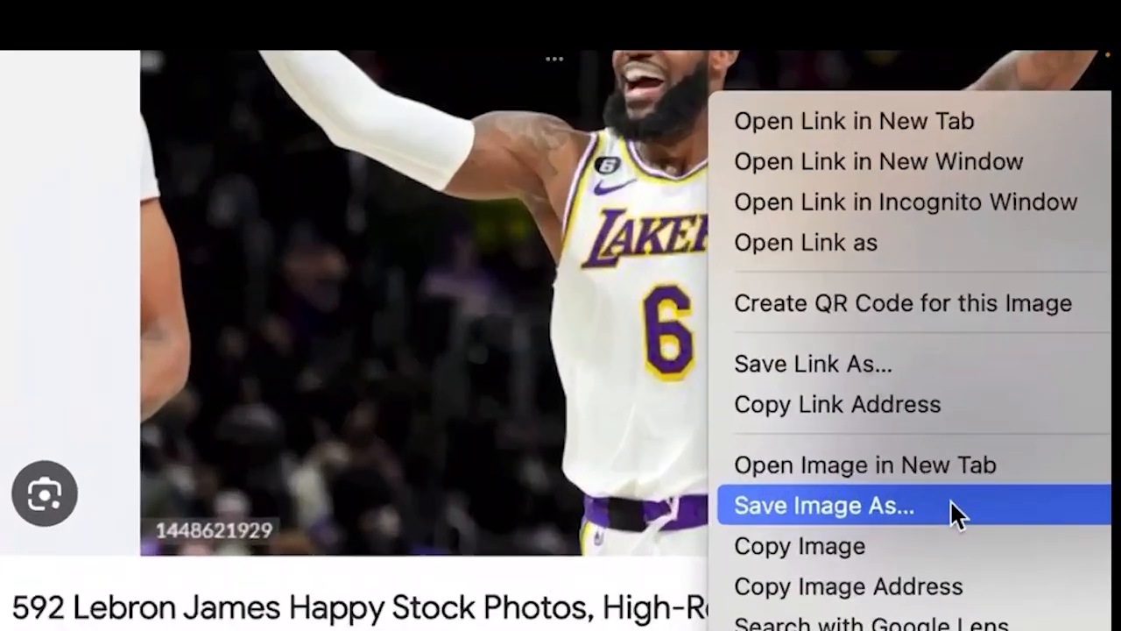
click(933, 474)
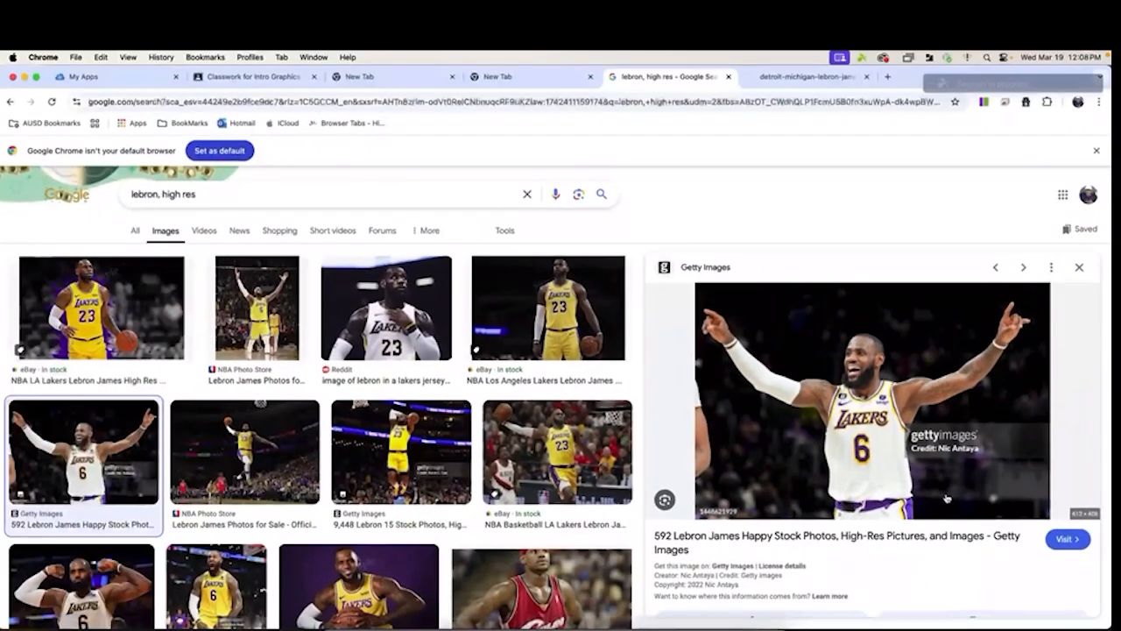
click(807, 83)
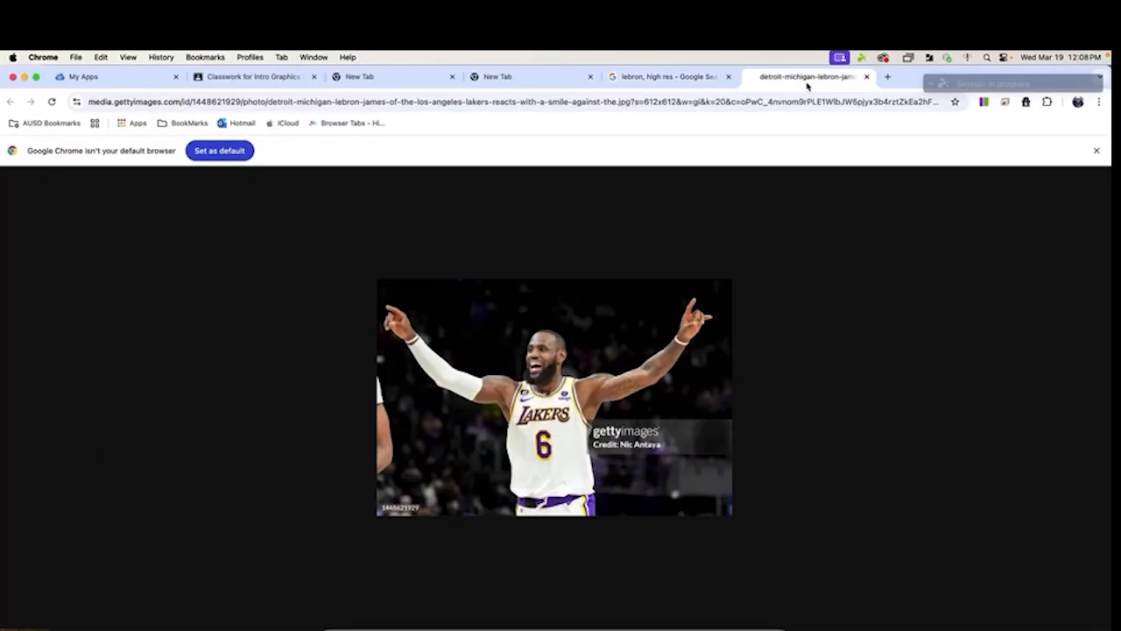
Step: Copy the number 6 jersey photo to the clipboard
right_click(536, 359)
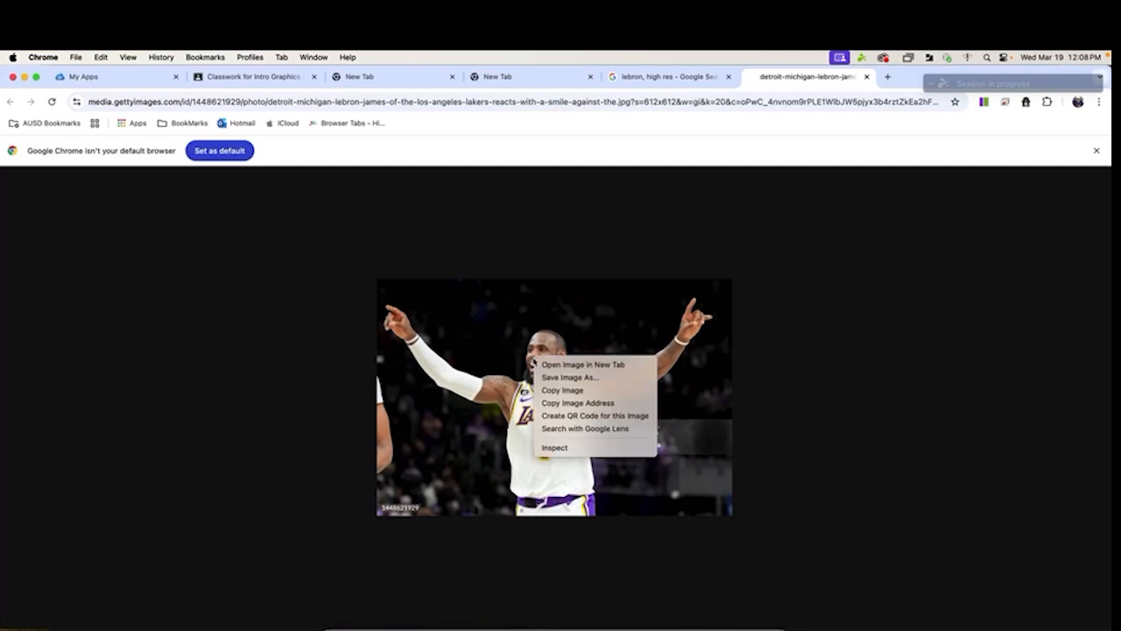
click(554, 396)
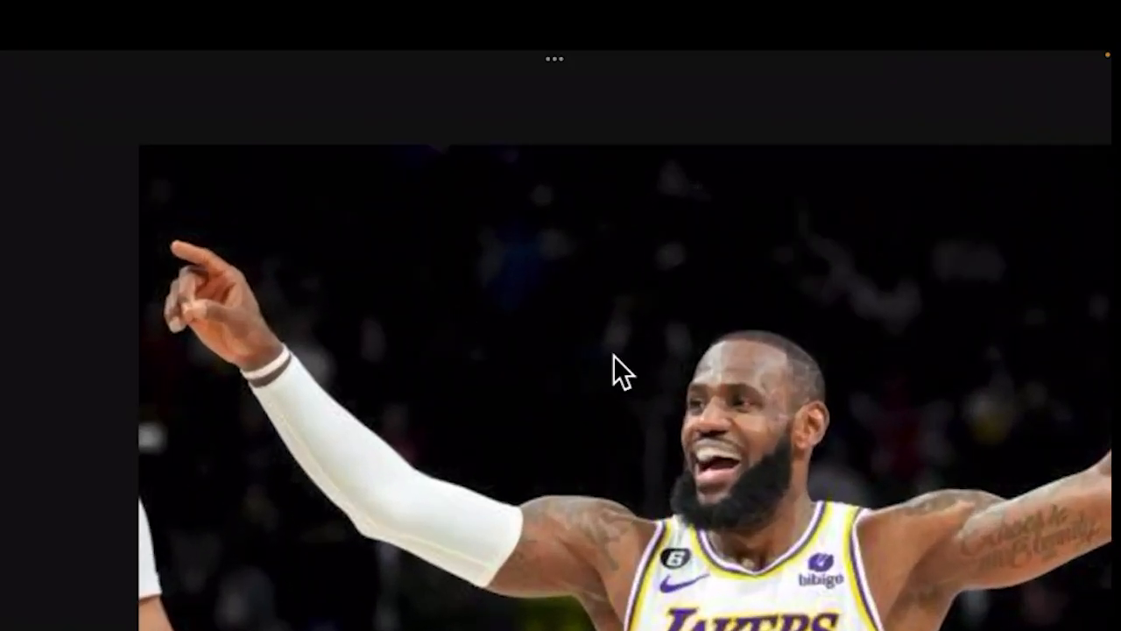
right_click(613, 355)
click(669, 455)
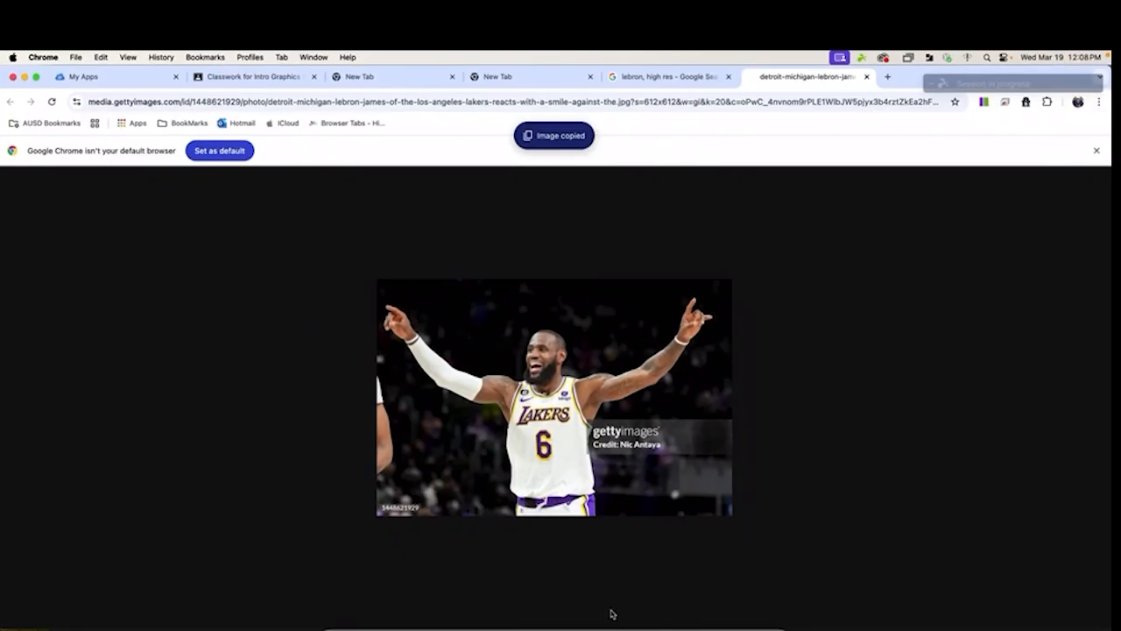
Step: Switch to Photoshop, create a document from the 612 x 408 px Clipboard preset, and paste the copied photo into it
click(673, 626)
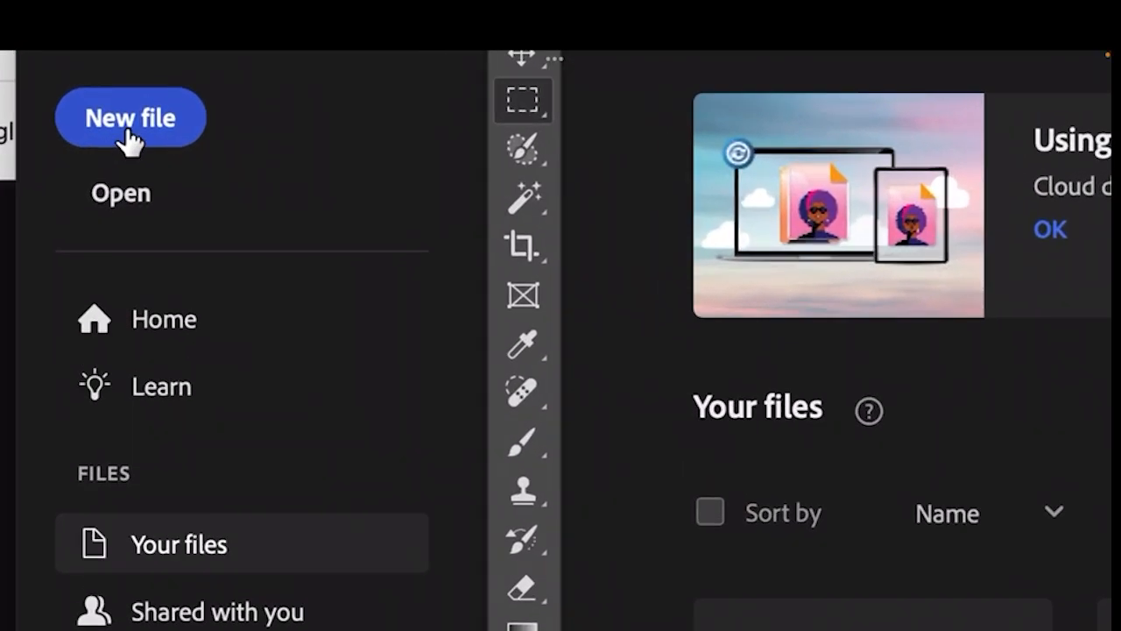
click(127, 136)
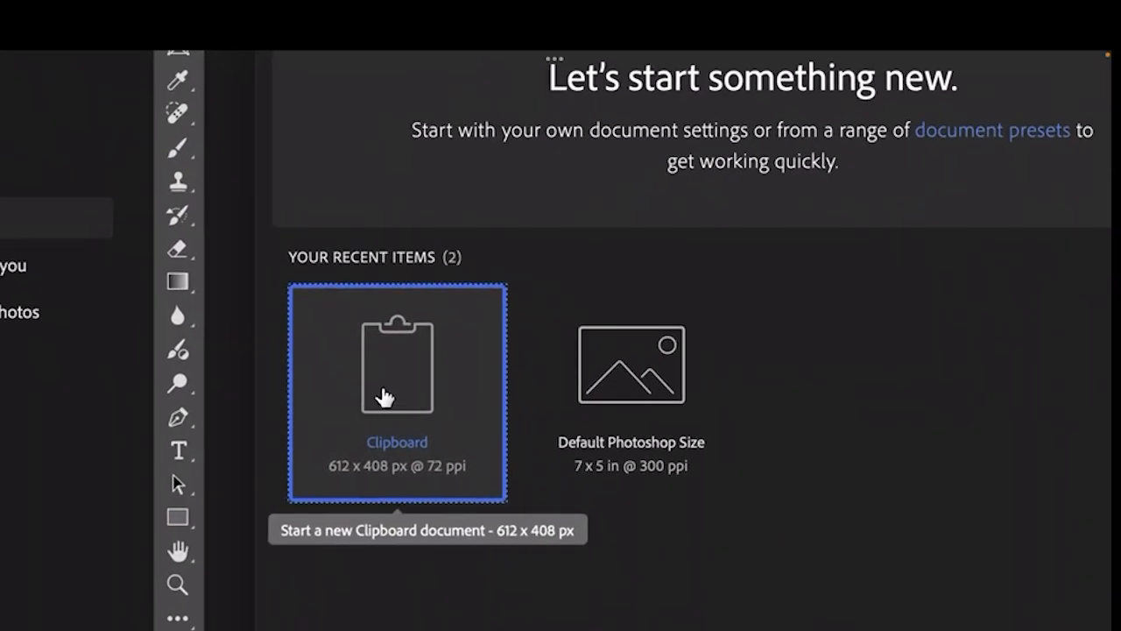
double_click(372, 399)
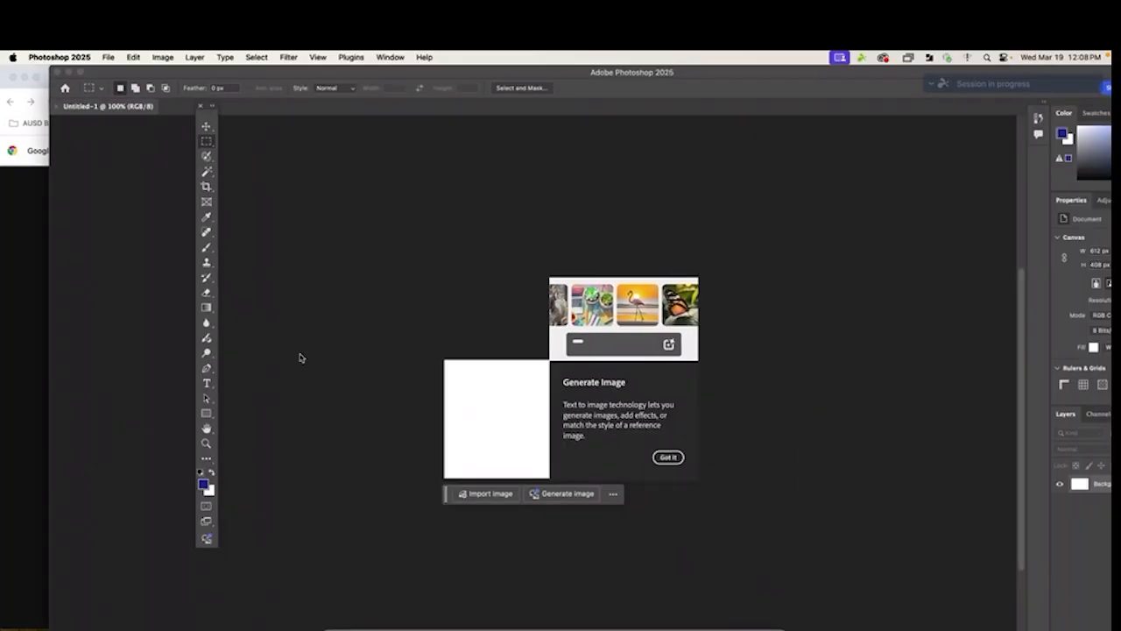
click(667, 457)
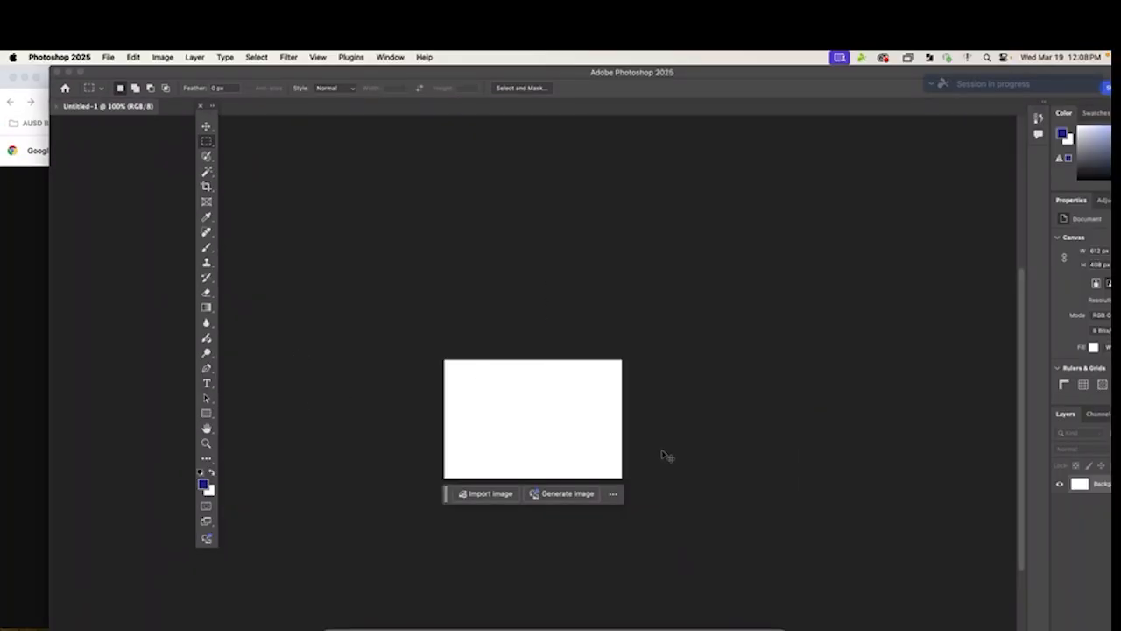
key(super+v)
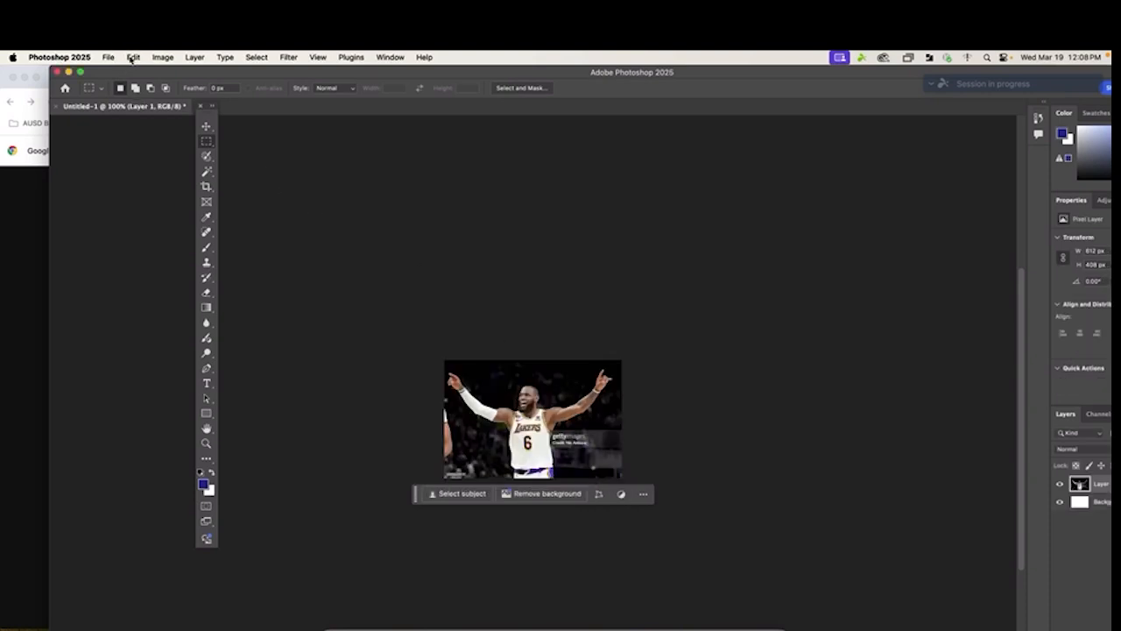
Step: Open the LeBron photo document's image size settings and switch the width and height units to pixels
click(163, 57)
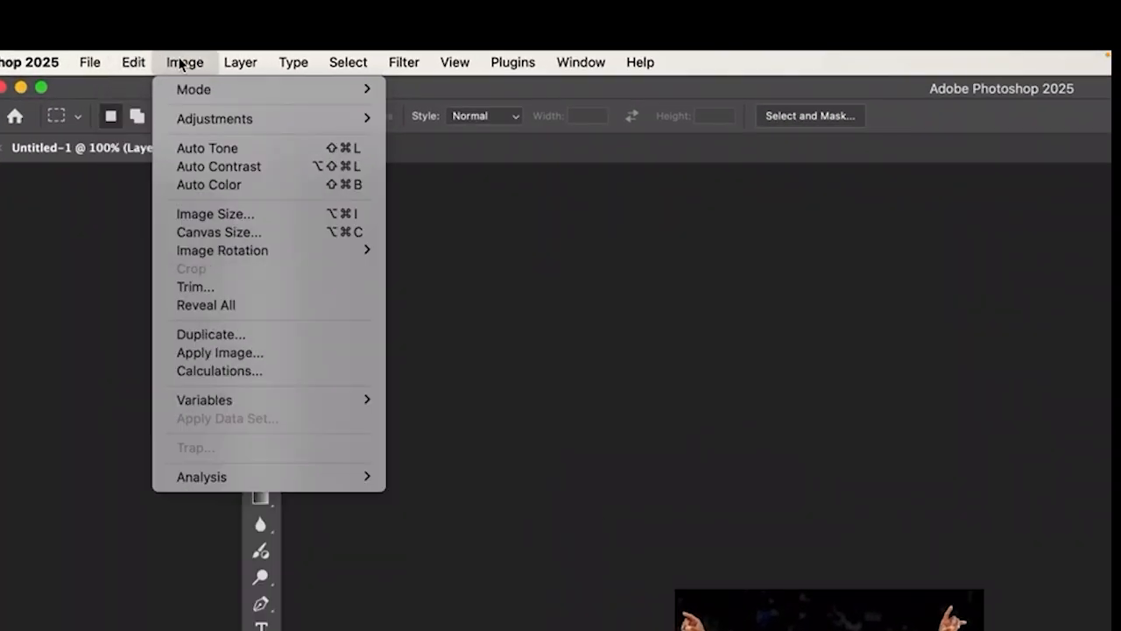
click(223, 214)
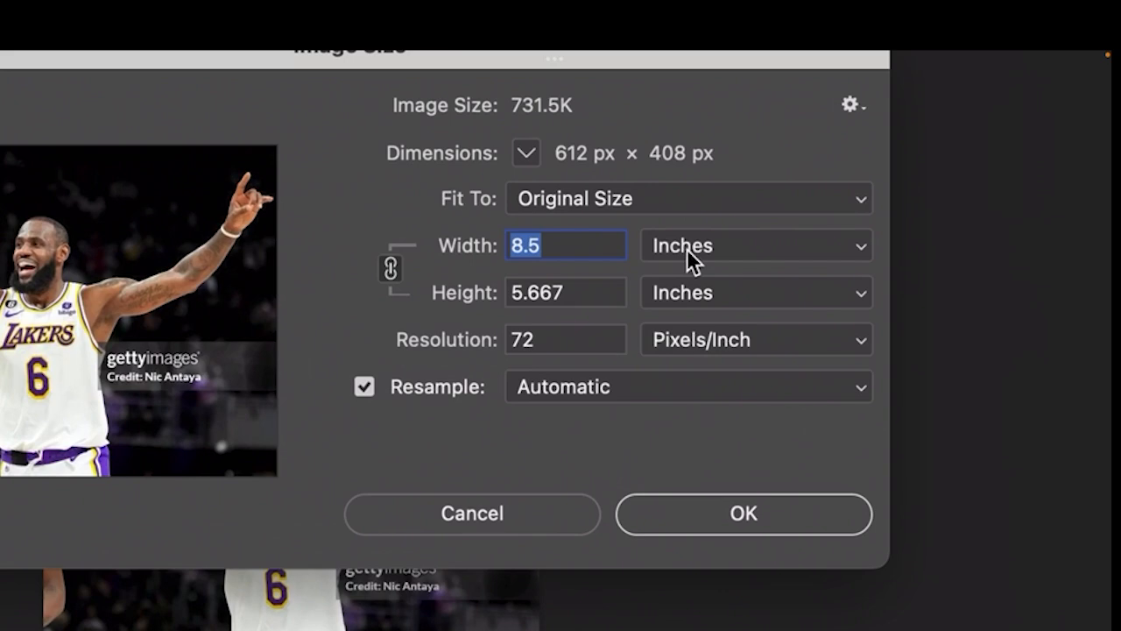
click(686, 249)
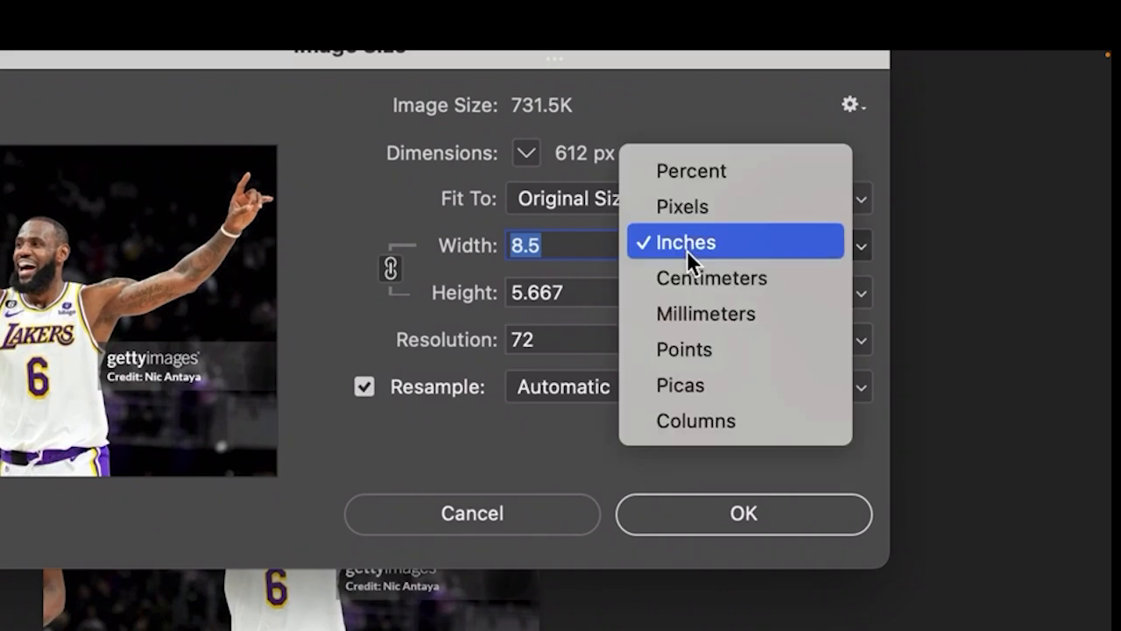
click(687, 206)
Step: Resize the LeBron photo to a width of 1212 px with proportions linked
click(537, 246)
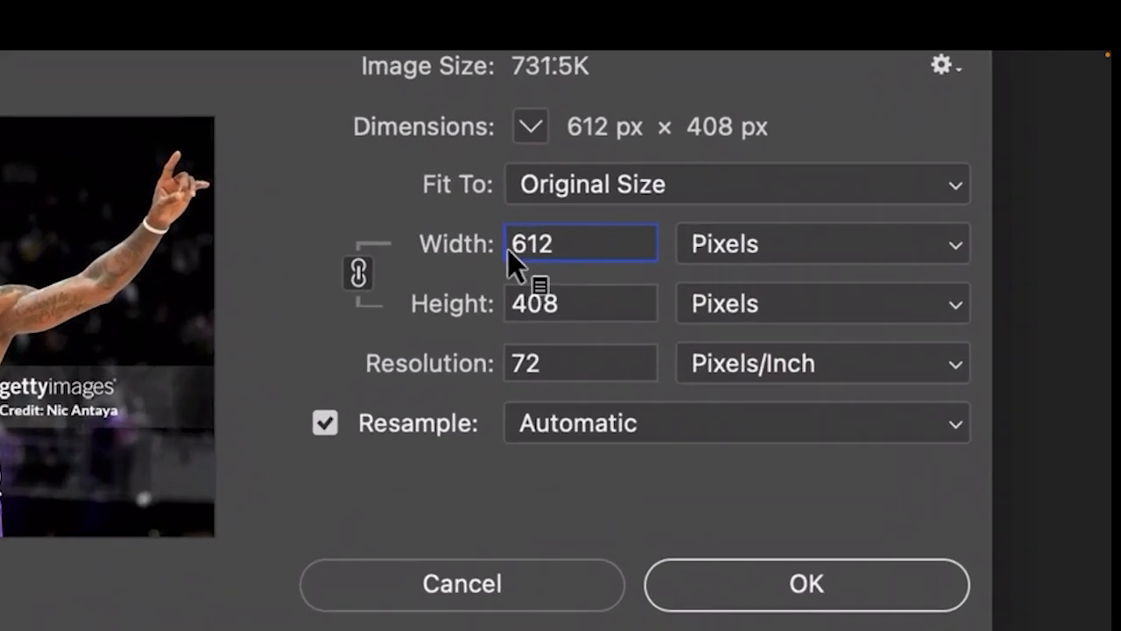
drag(529, 245, 493, 244)
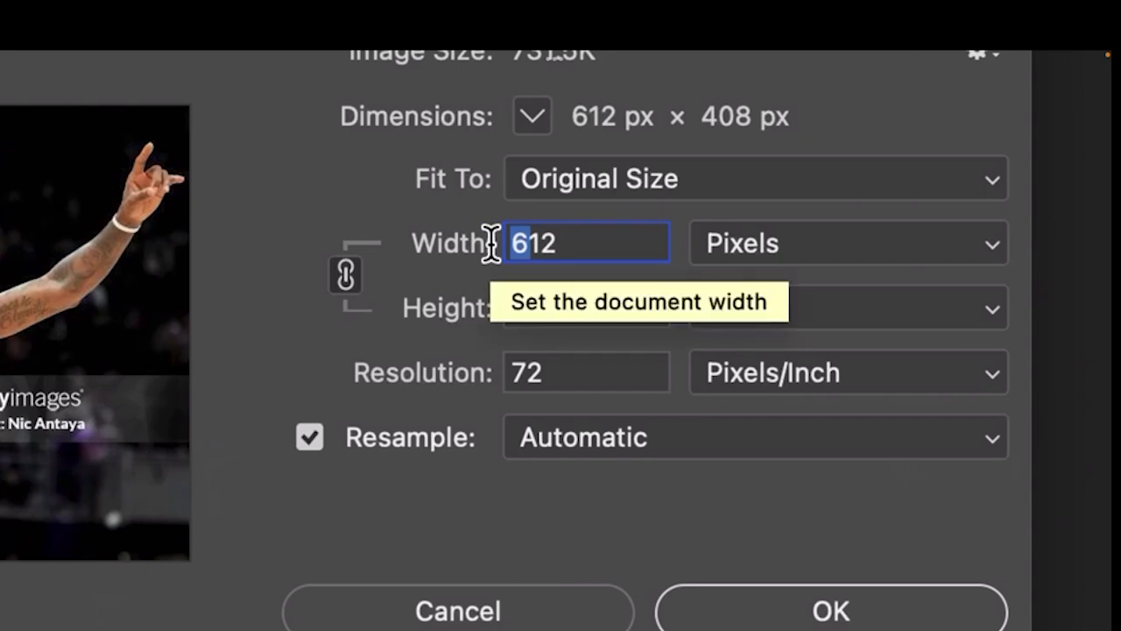
text(12)
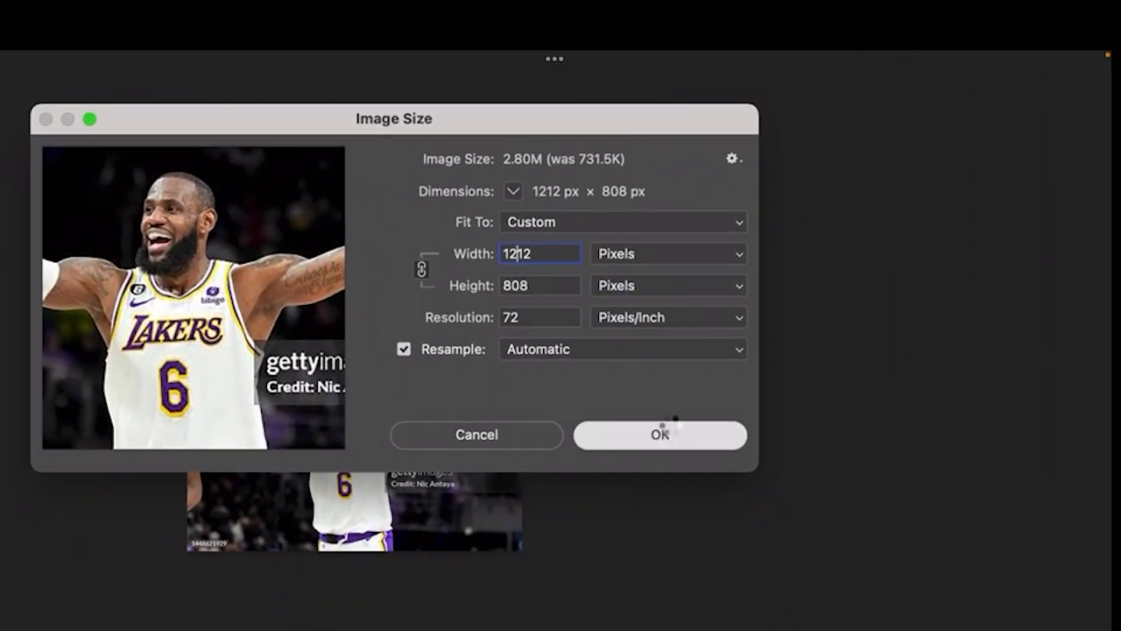
click(736, 488)
scroll(656, 438, down, 5)
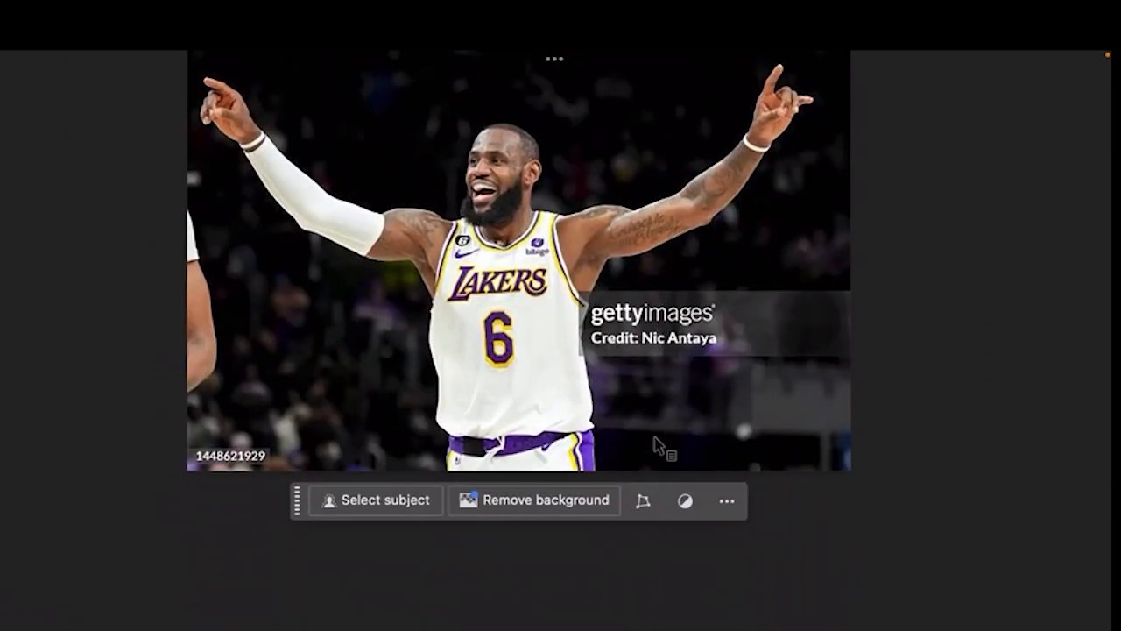
scroll(657, 442, down, 2)
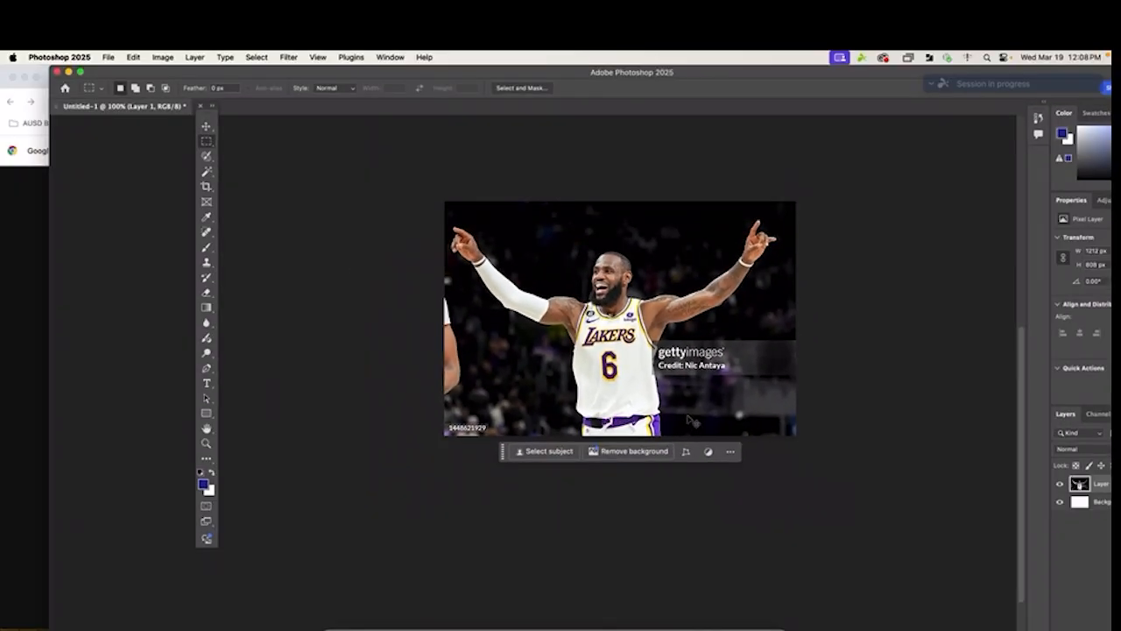
Step: Switch to Chrome and replace the LeBron image search with one for "grand canyon, desktop"
key(super+Tab)
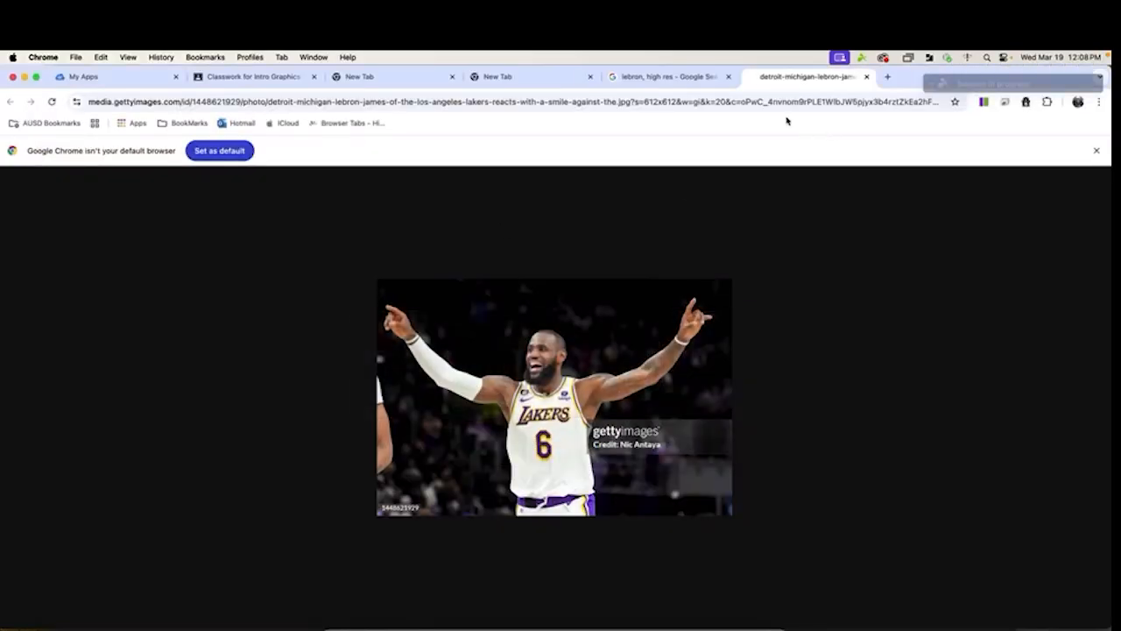
click(683, 77)
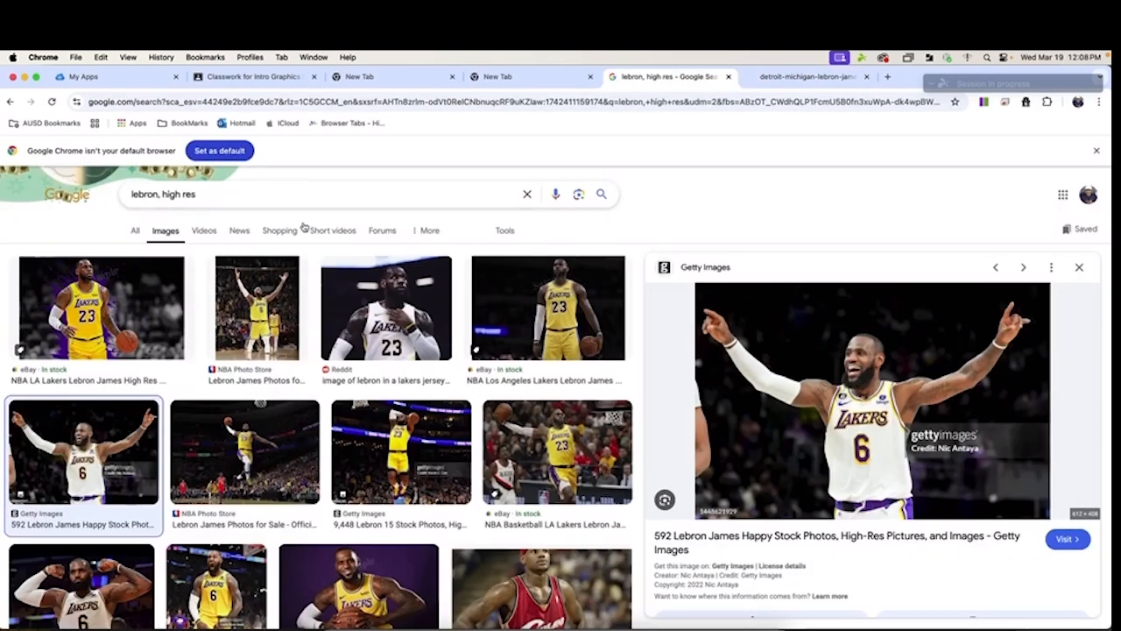
drag(158, 196, 85, 193)
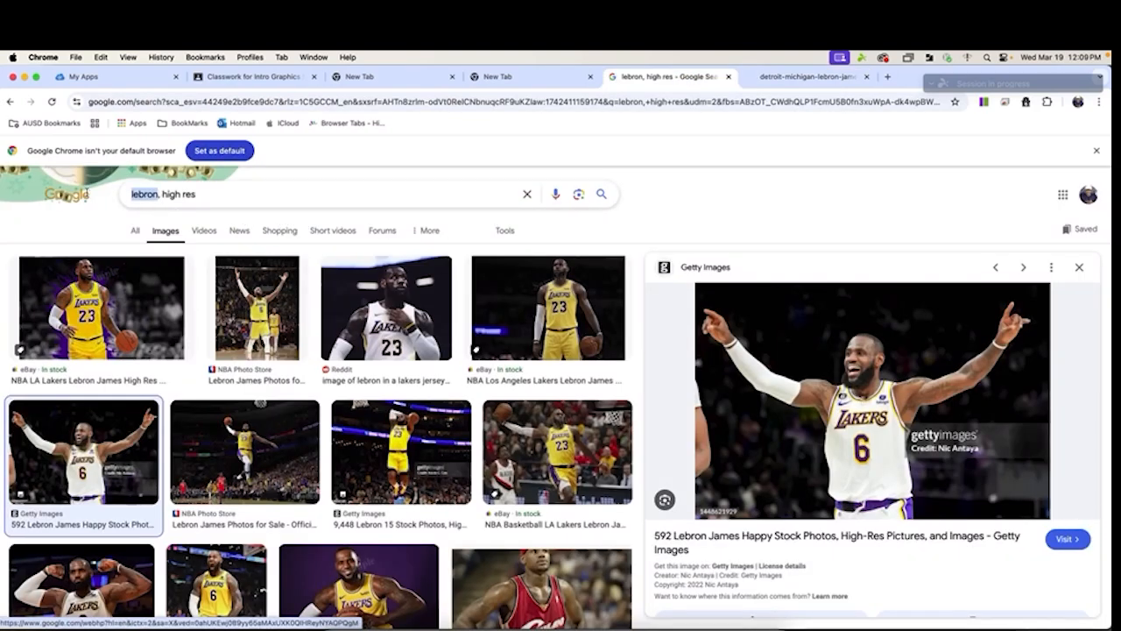
text(grand canyon)
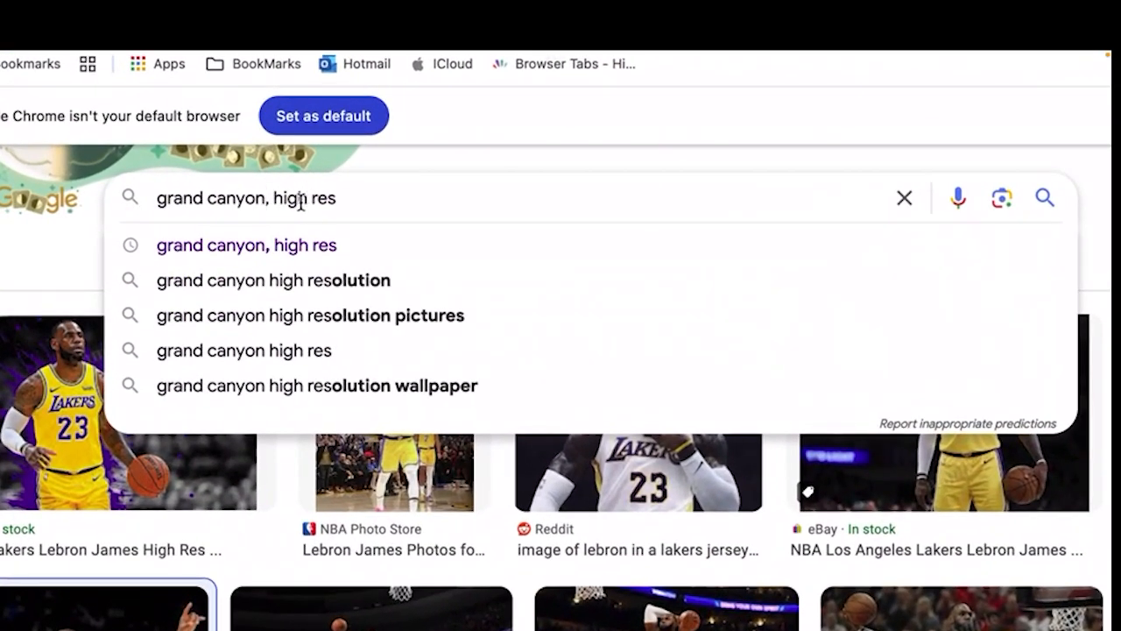
drag(272, 194, 370, 198)
text(de)
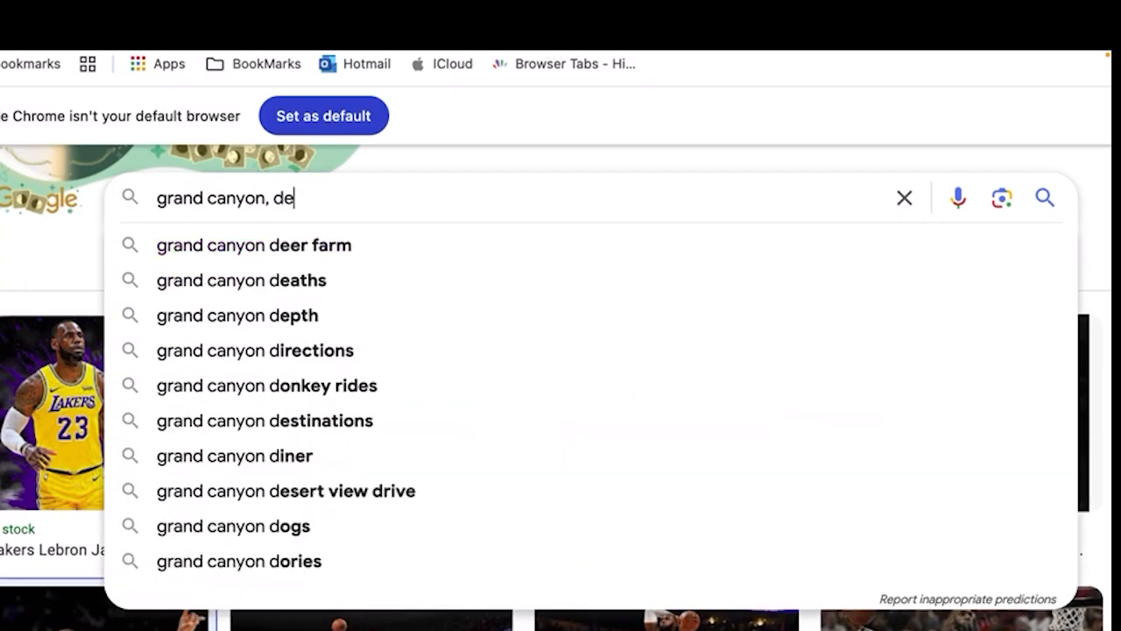
text(sktop)
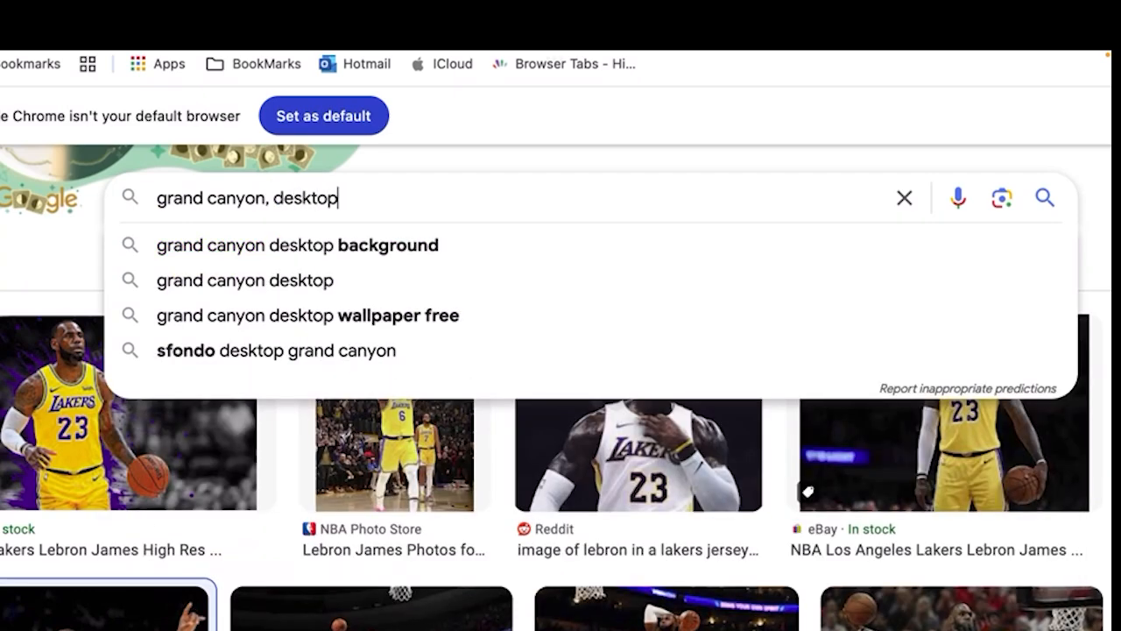
key(Return)
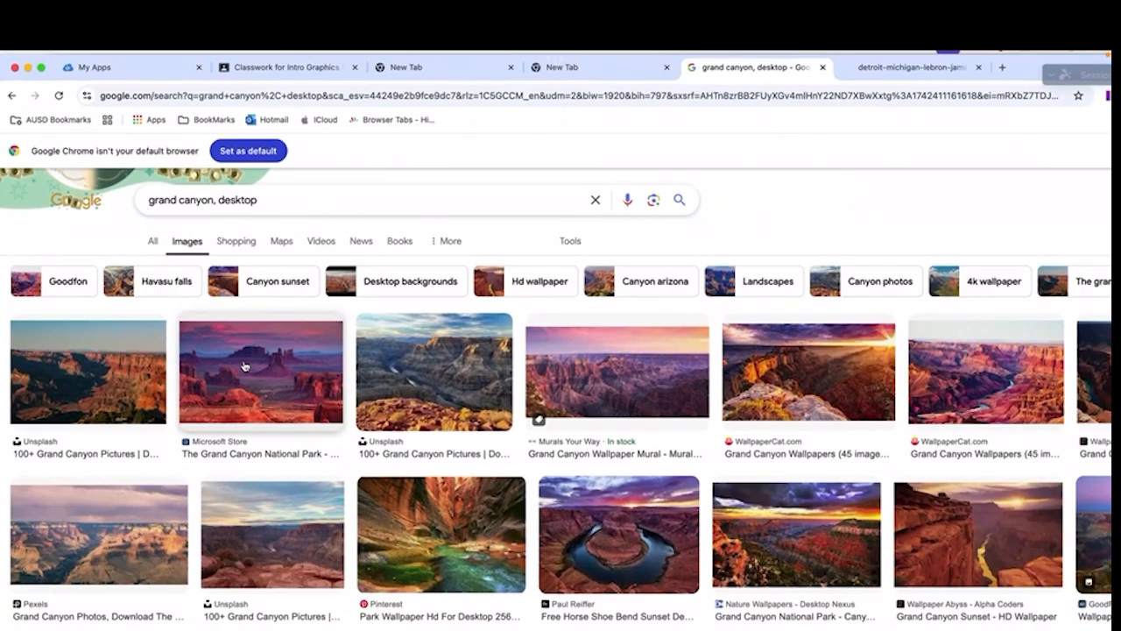
Step: Preview the Microsoft Store and Murals Your Way canyon images, and open the 3,200 × 1,588 Murals Your Way image in a new tab
click(337, 474)
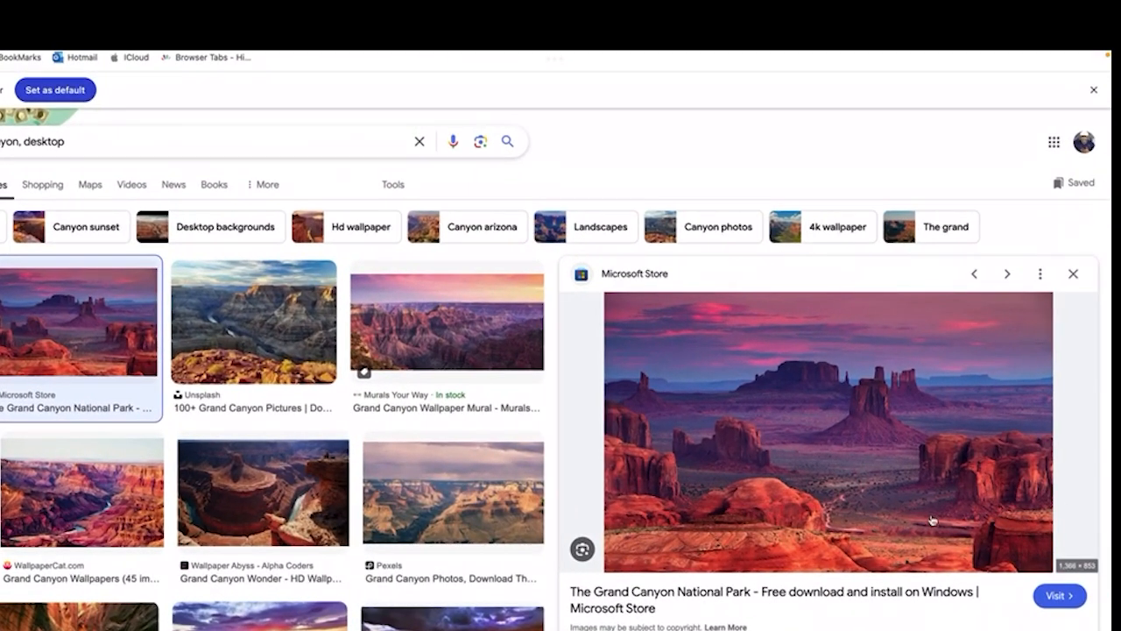
click(496, 310)
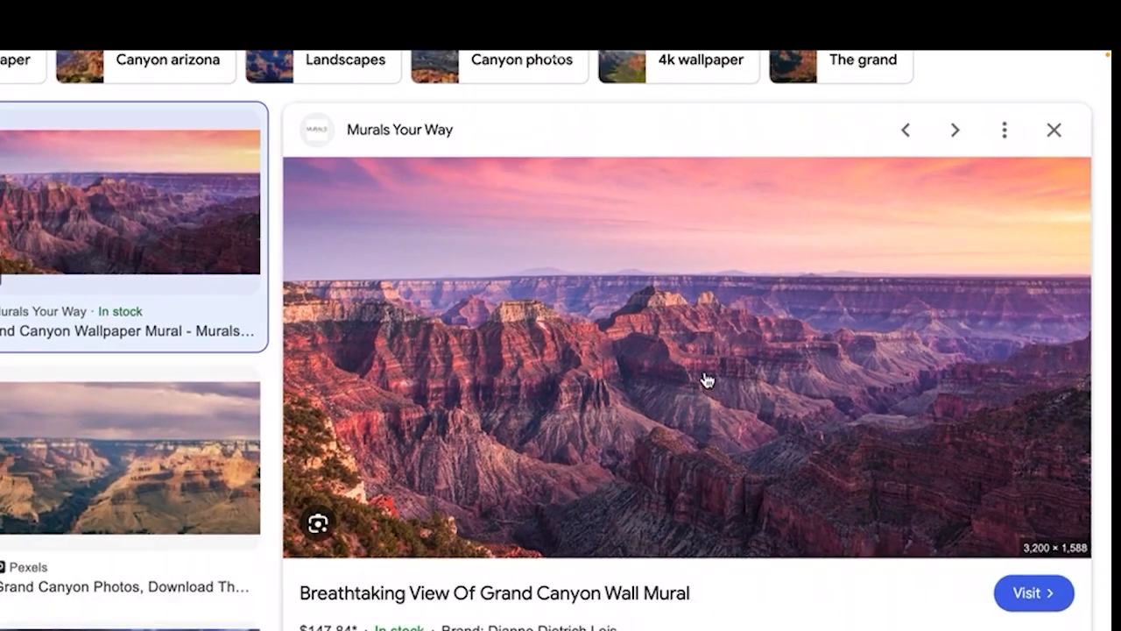
right_click(577, 311)
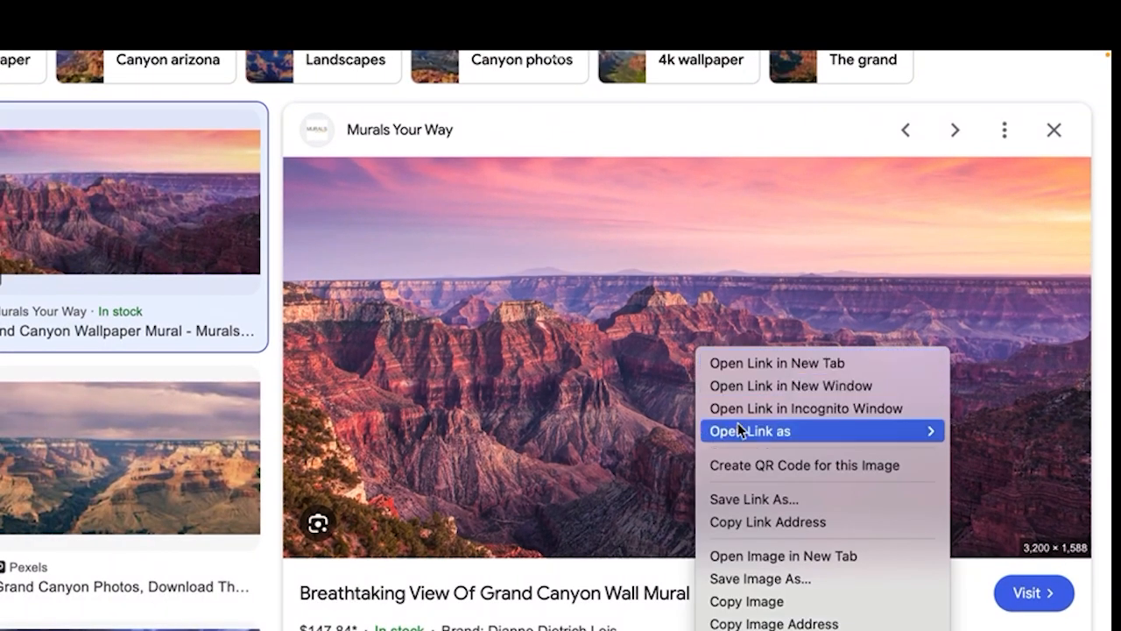
click(772, 555)
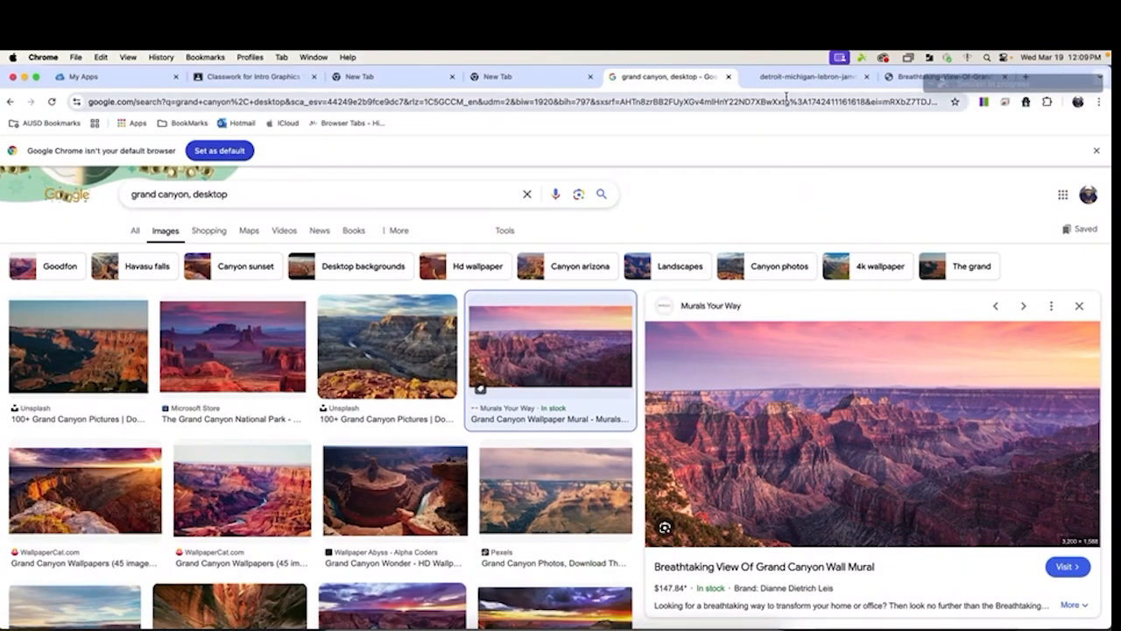
Step: Close the LeBron photo's browser tab and copy the full-size Grand Canyon image to the clipboard
click(824, 79)
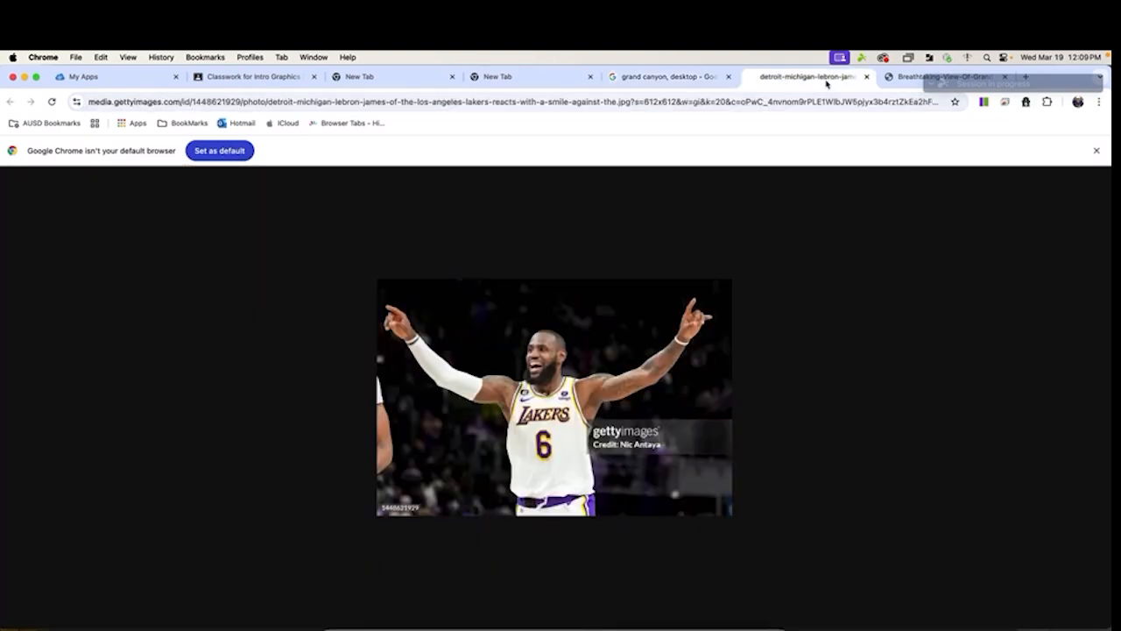
click(867, 78)
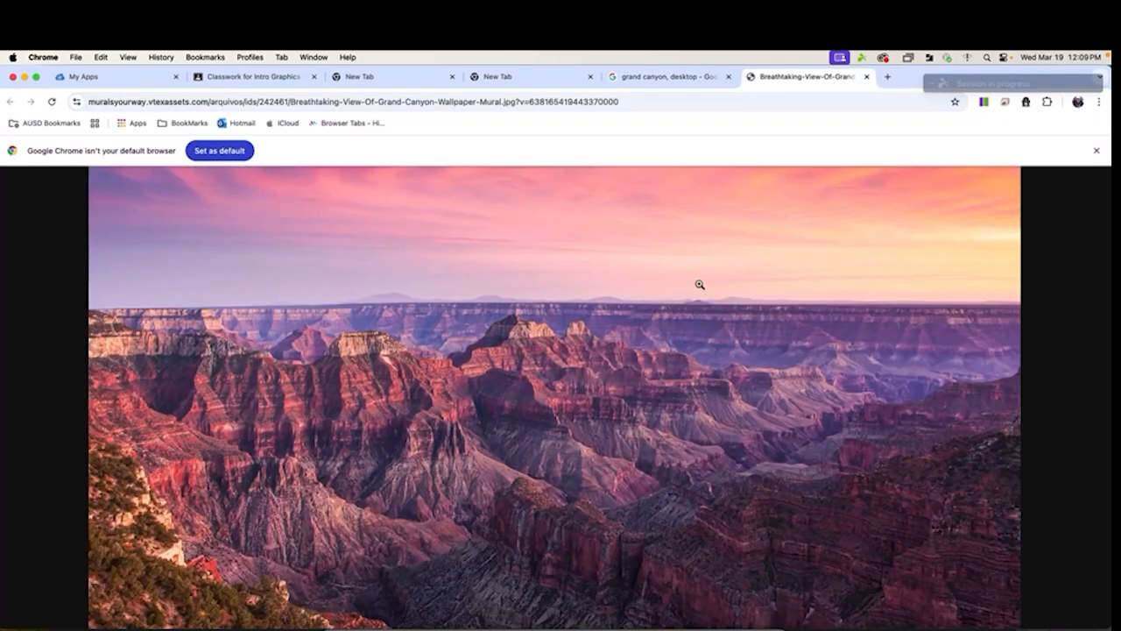
right_click(659, 268)
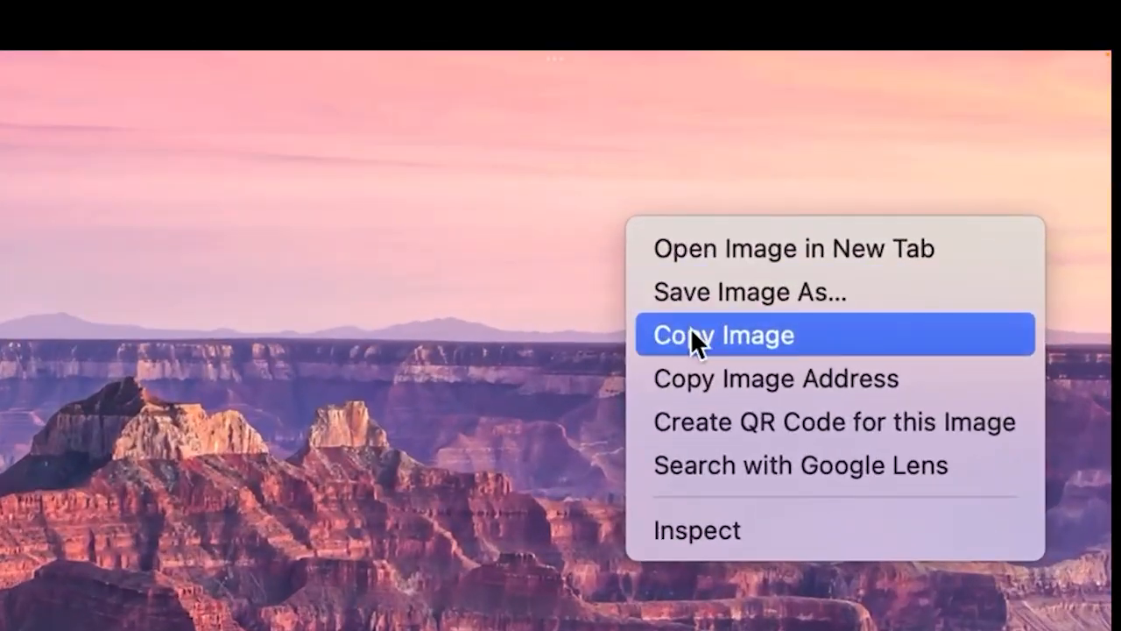
click(680, 301)
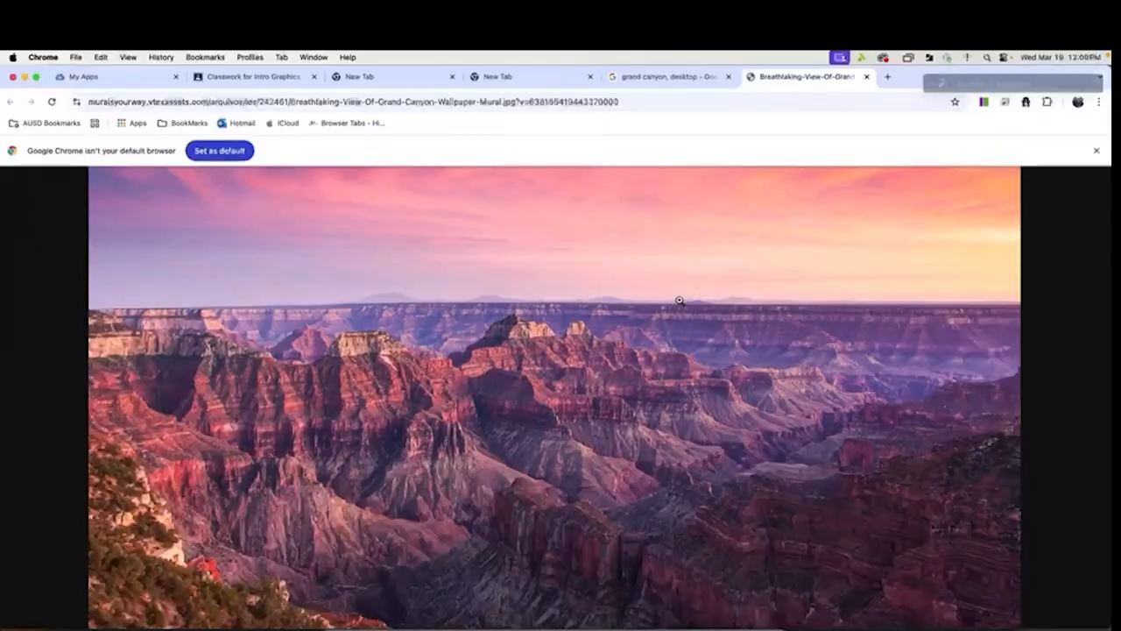
Step: Switch to Photoshop, create a new document at the clipboard image's size, and paste the Grand Canyon image into it
key(super+Tab)
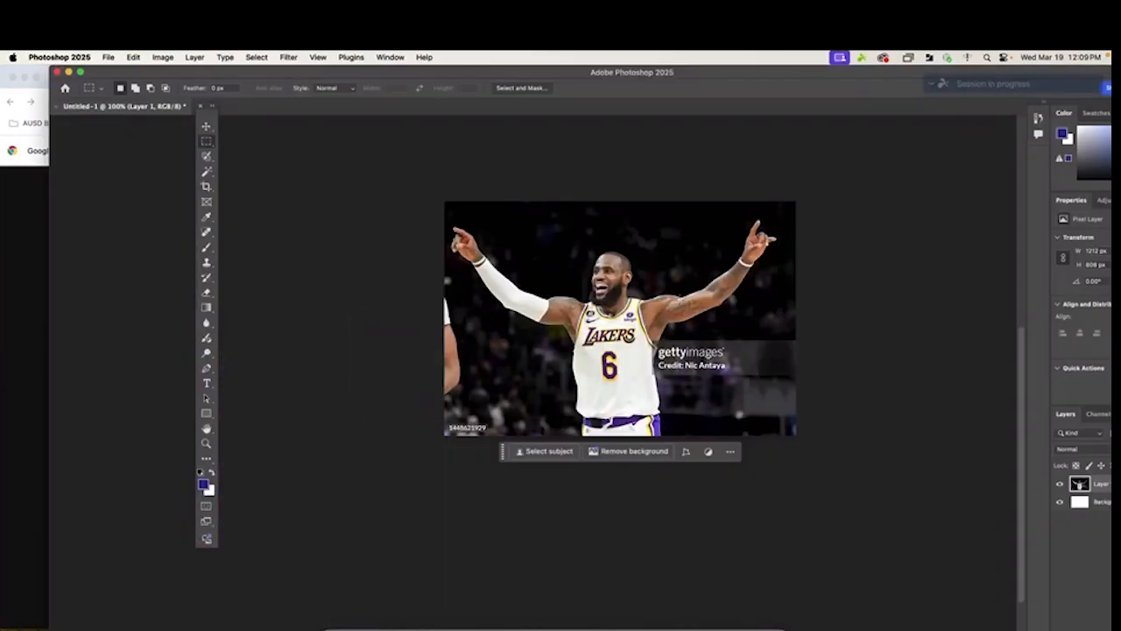
key(super+n)
key(Return)
key(super+v)
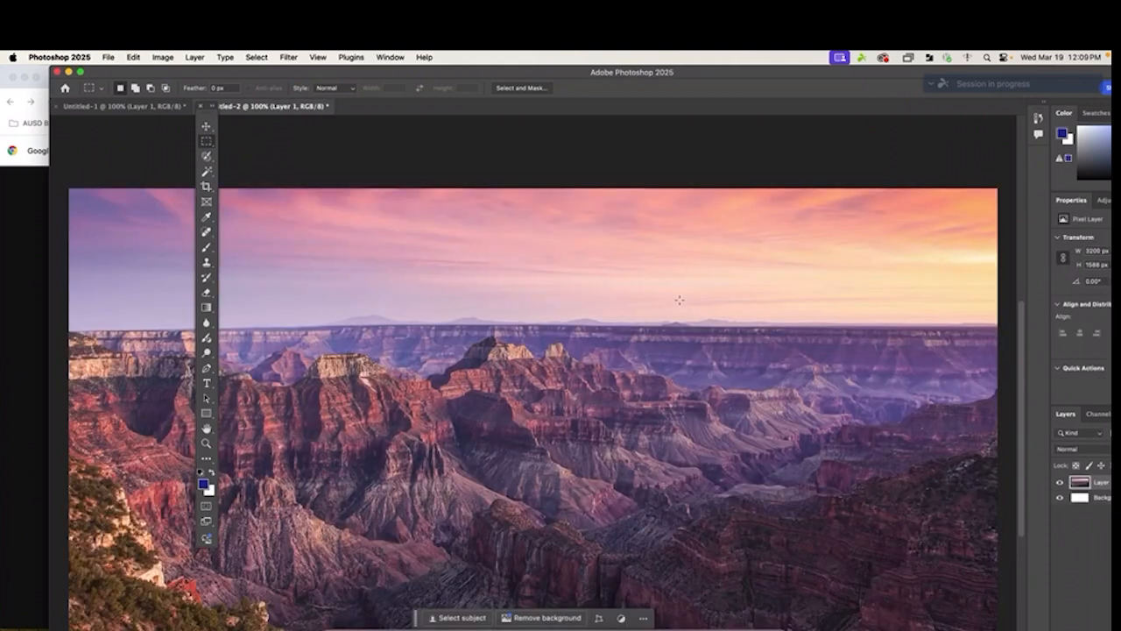
scroll(679, 301, down, 3)
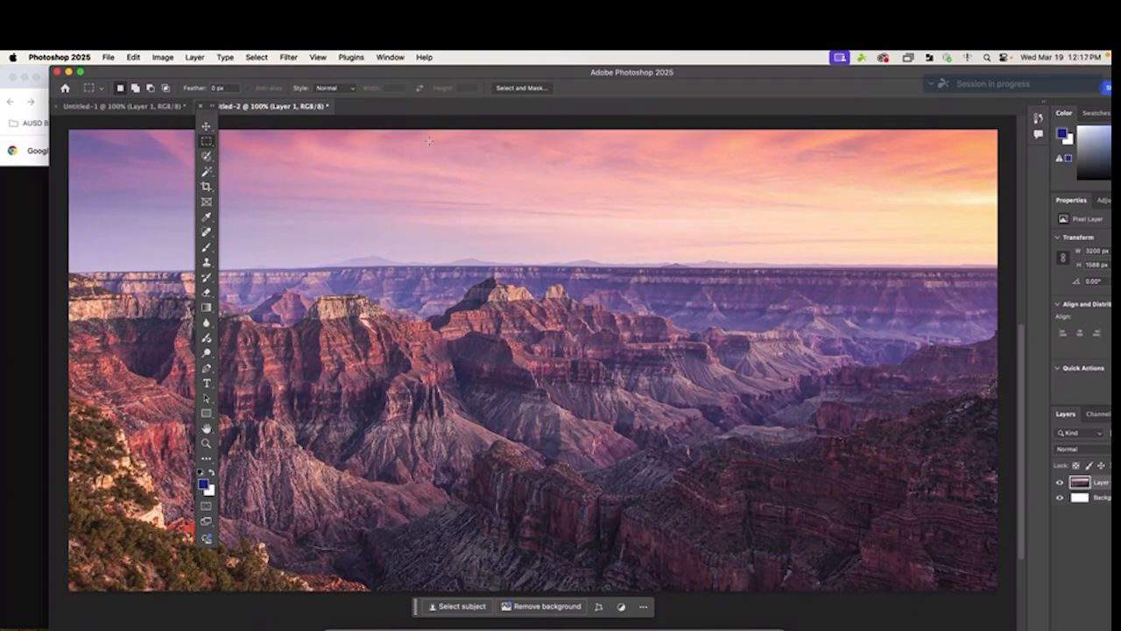
Step: Move the floating toolbox off the canyon photo and set the image width to 2000 px in the Image Size settings
drag(206, 114, 35, 131)
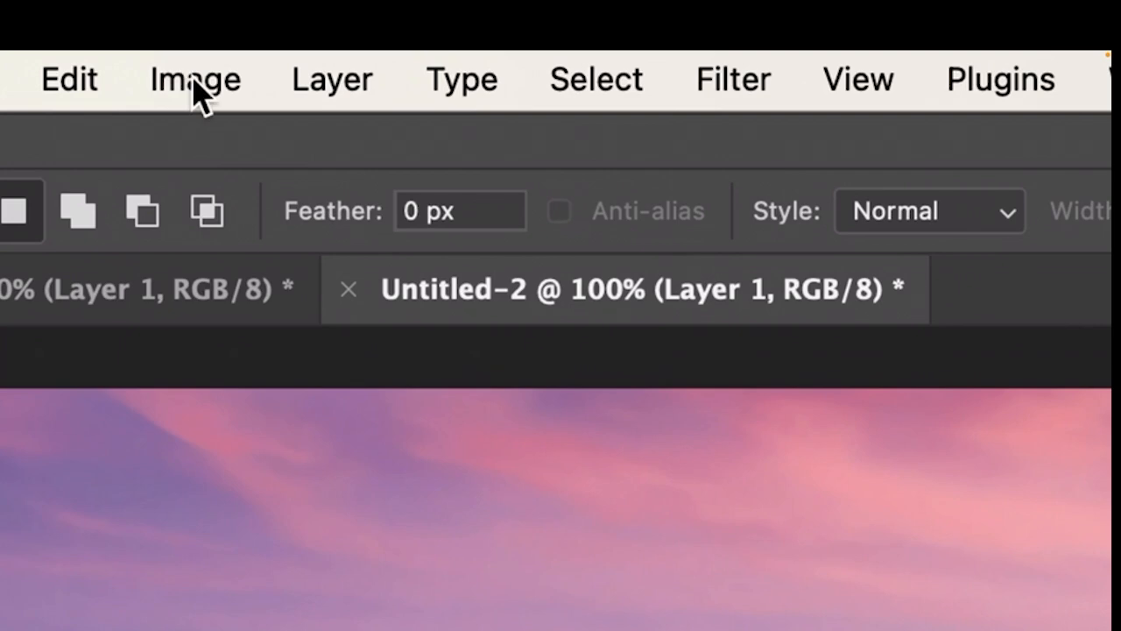
click(189, 79)
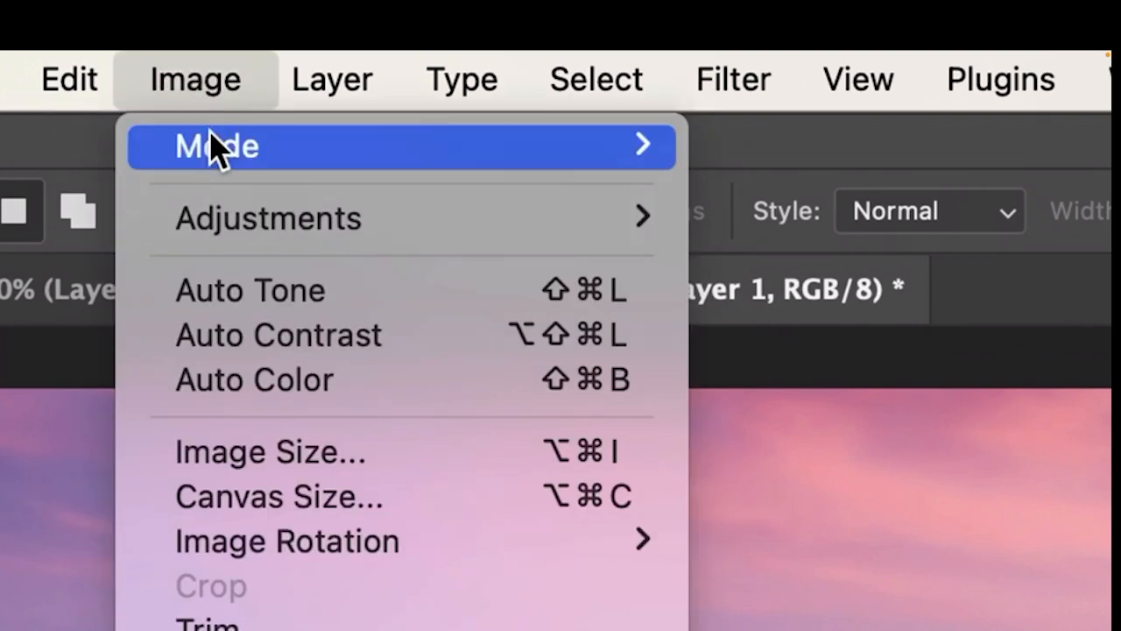
click(242, 448)
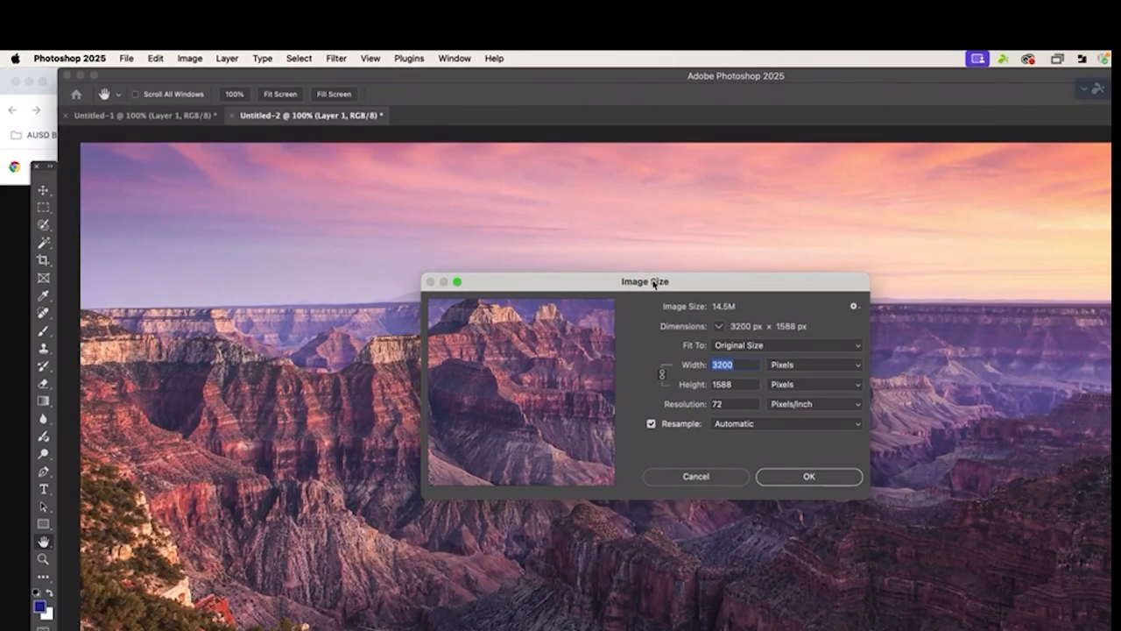
drag(652, 283, 564, 186)
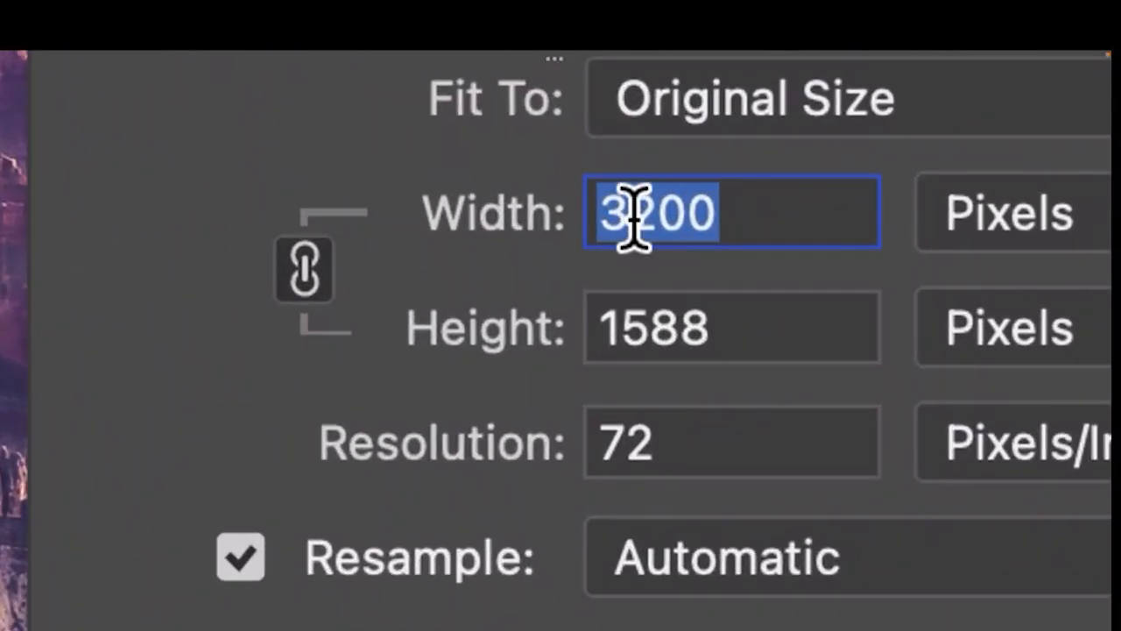
click(633, 214)
drag(651, 212, 602, 213)
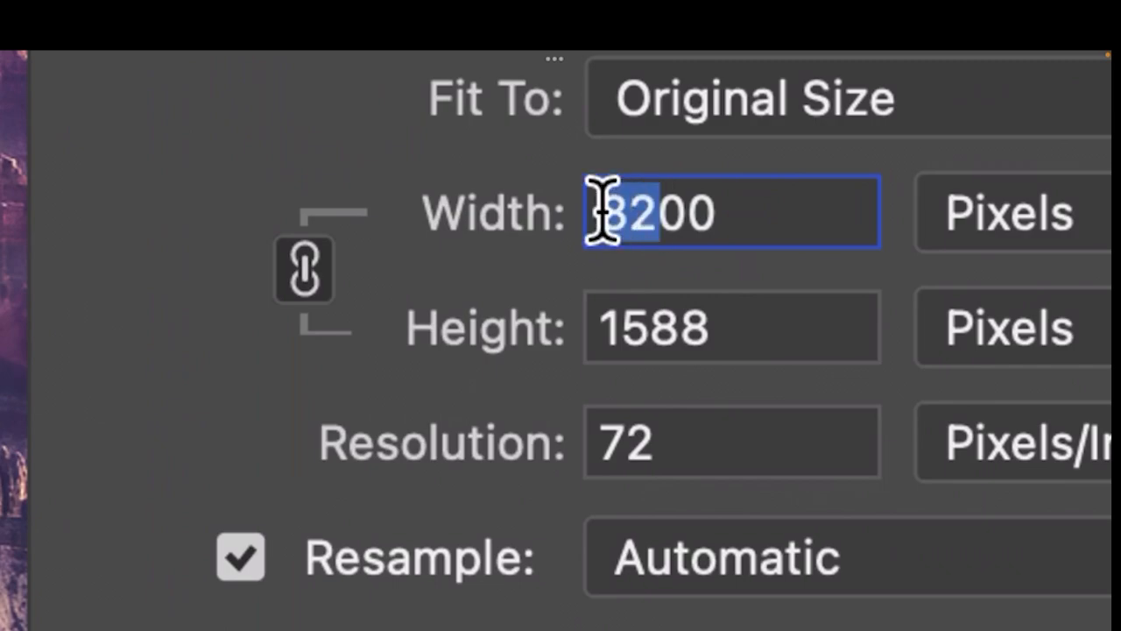
text(20)
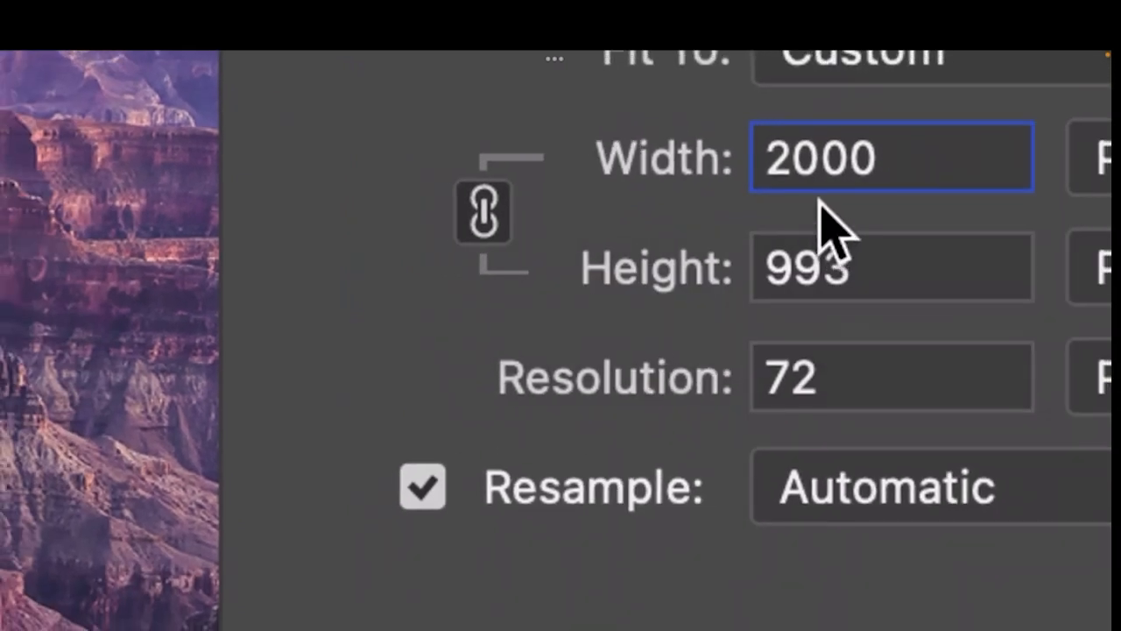
Step: Try an image width of 2400 px, then set the width back to 2000 px and apply the resize
drag(820, 158, 799, 166)
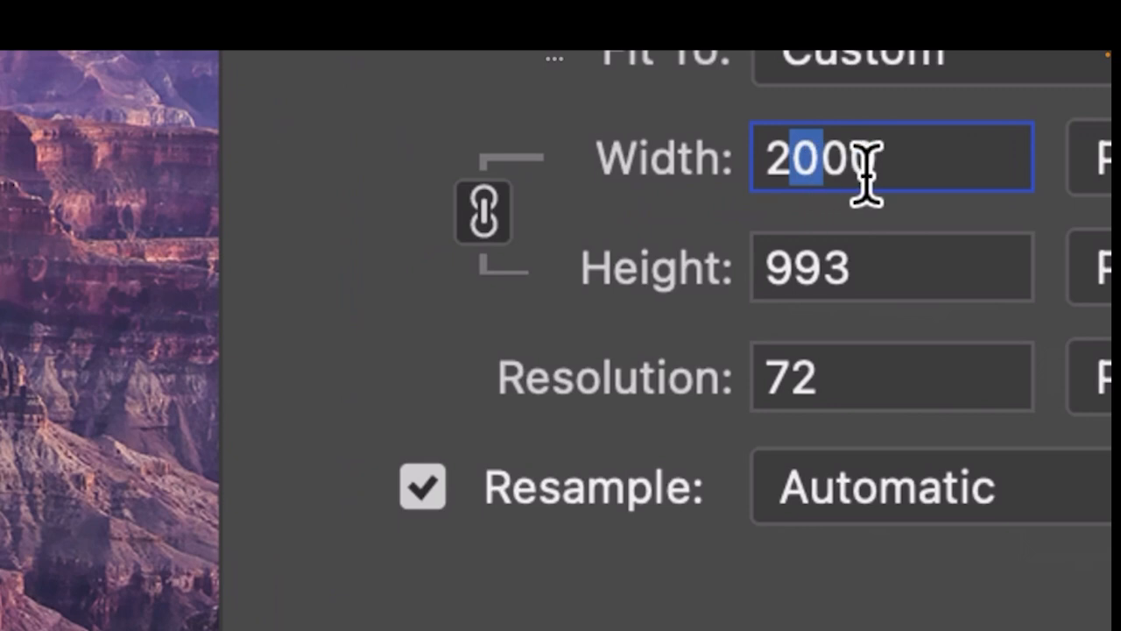
text(4)
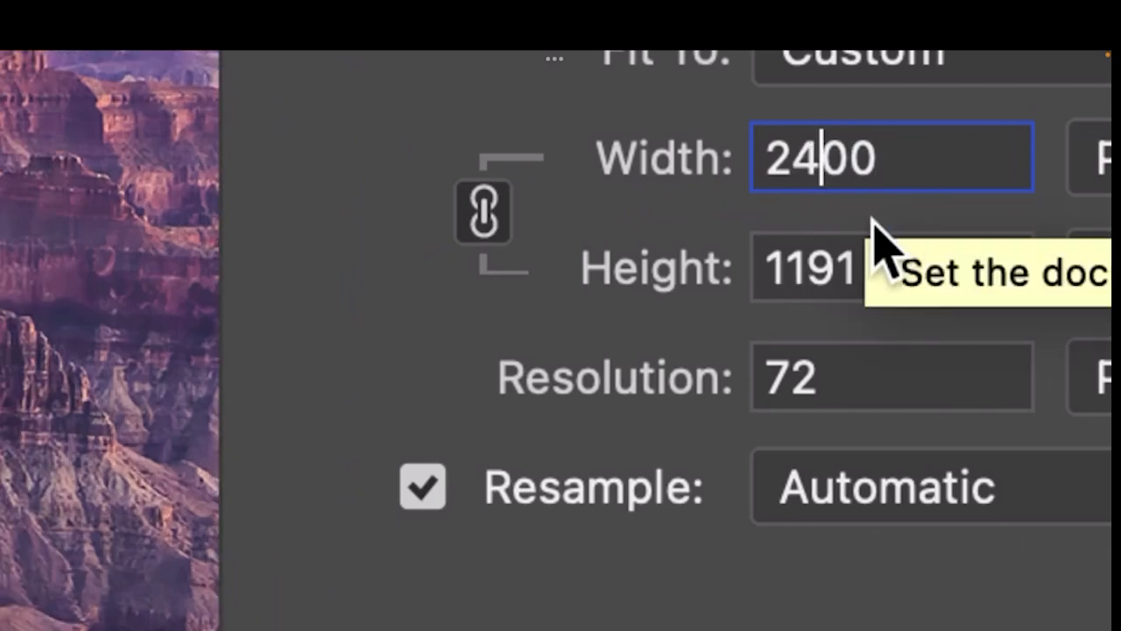
drag(813, 155, 801, 162)
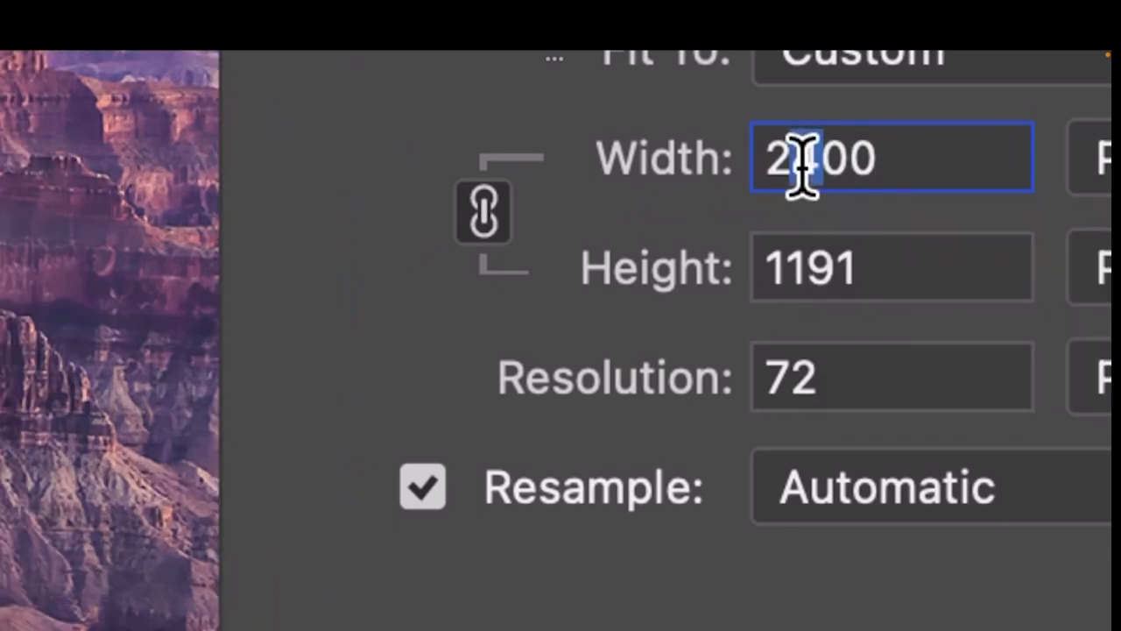
text(0)
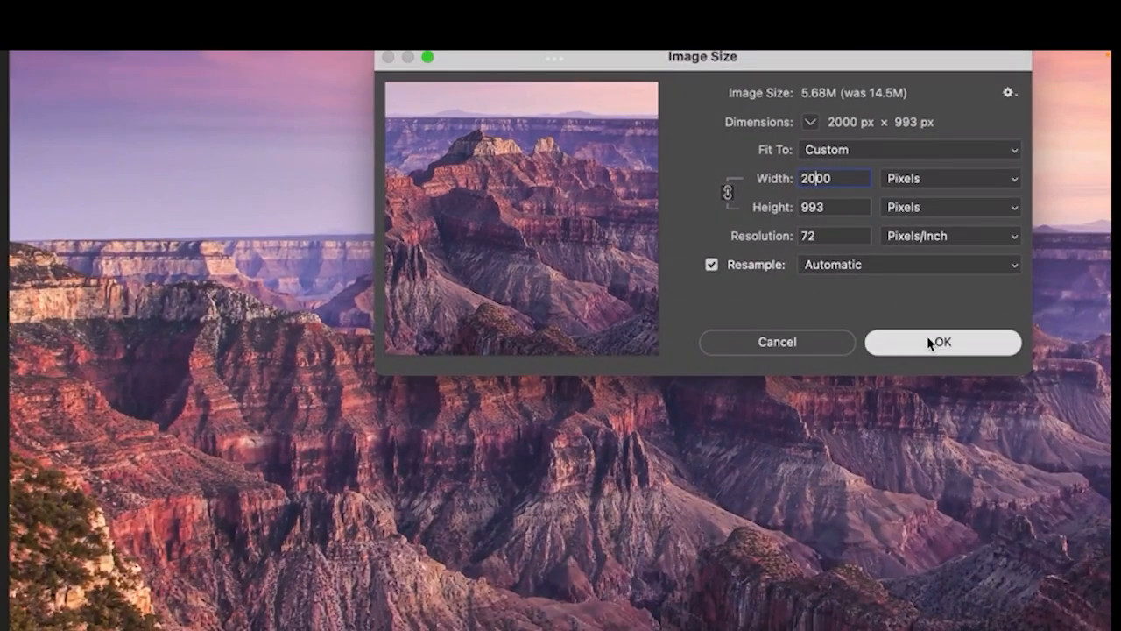
click(937, 350)
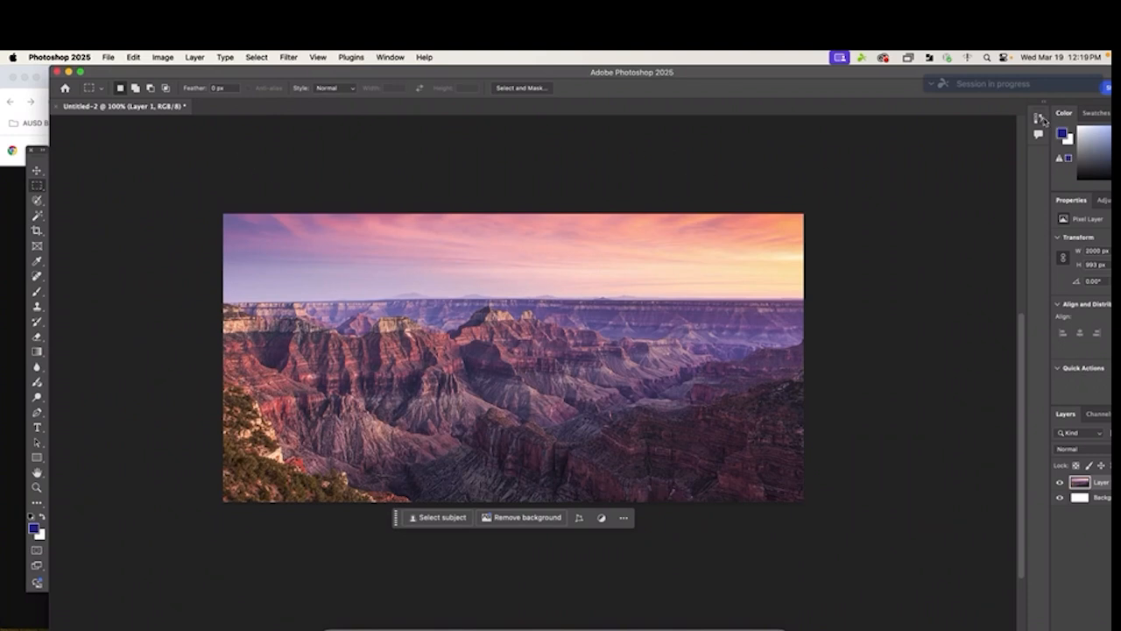
Step: Detach the History panel over the canvas and group the Layers panel with it
click(1039, 119)
drag(920, 117, 748, 150)
drag(1065, 417, 706, 150)
Step: Detach and close the Comments panel and the Color, Properties and Channels panel group, and shift the application window sideways
drag(898, 111, 763, 284)
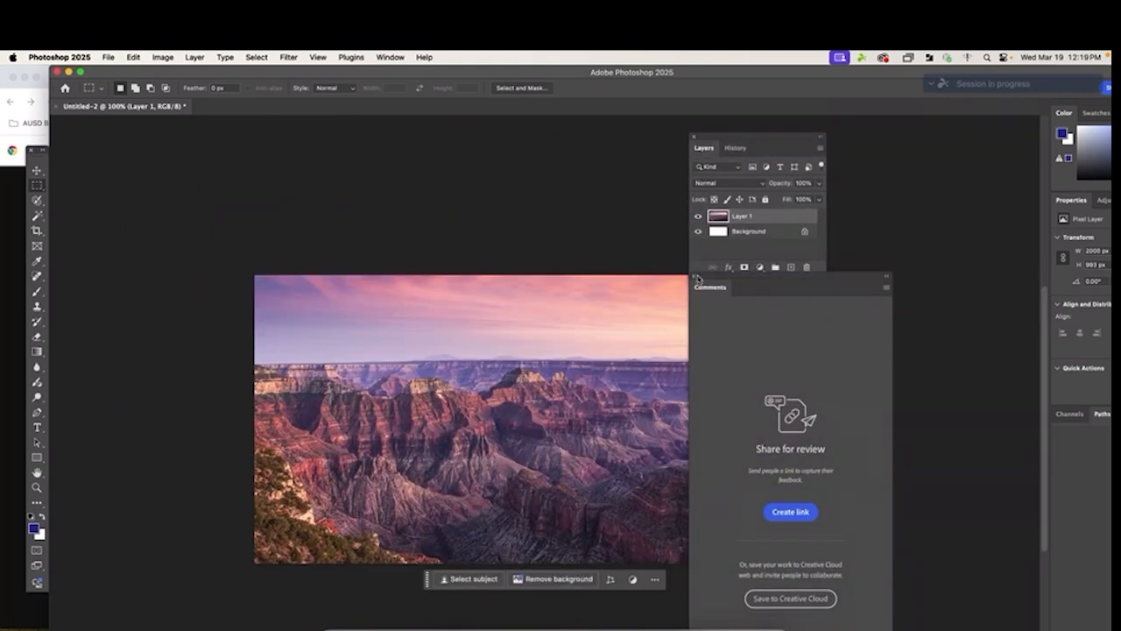
click(693, 276)
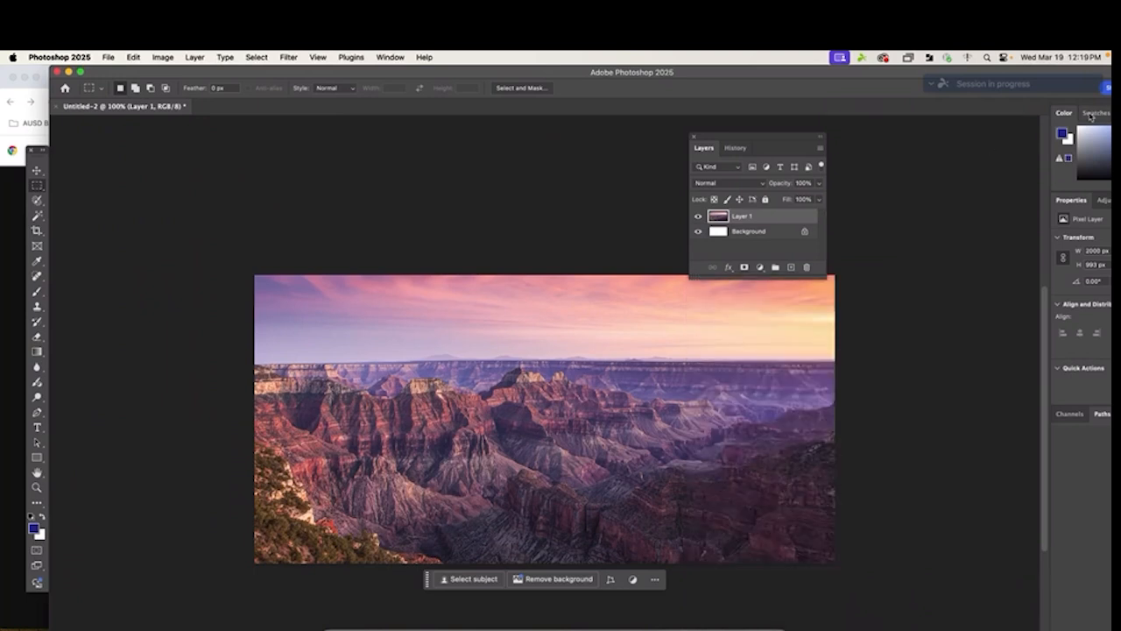
drag(1101, 106, 843, 255)
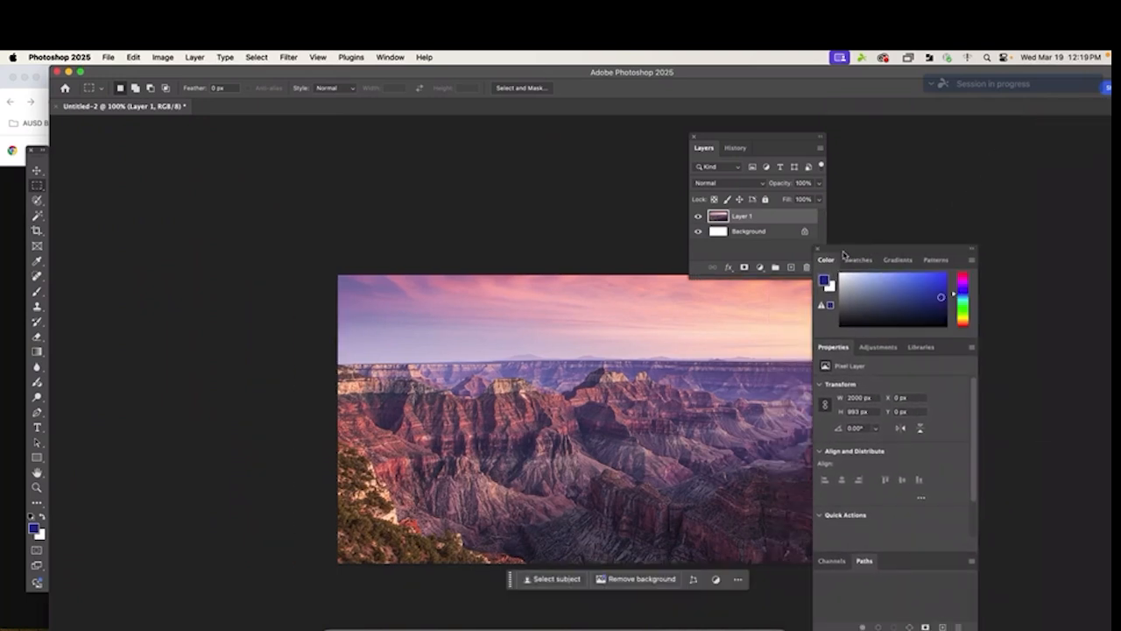
click(816, 253)
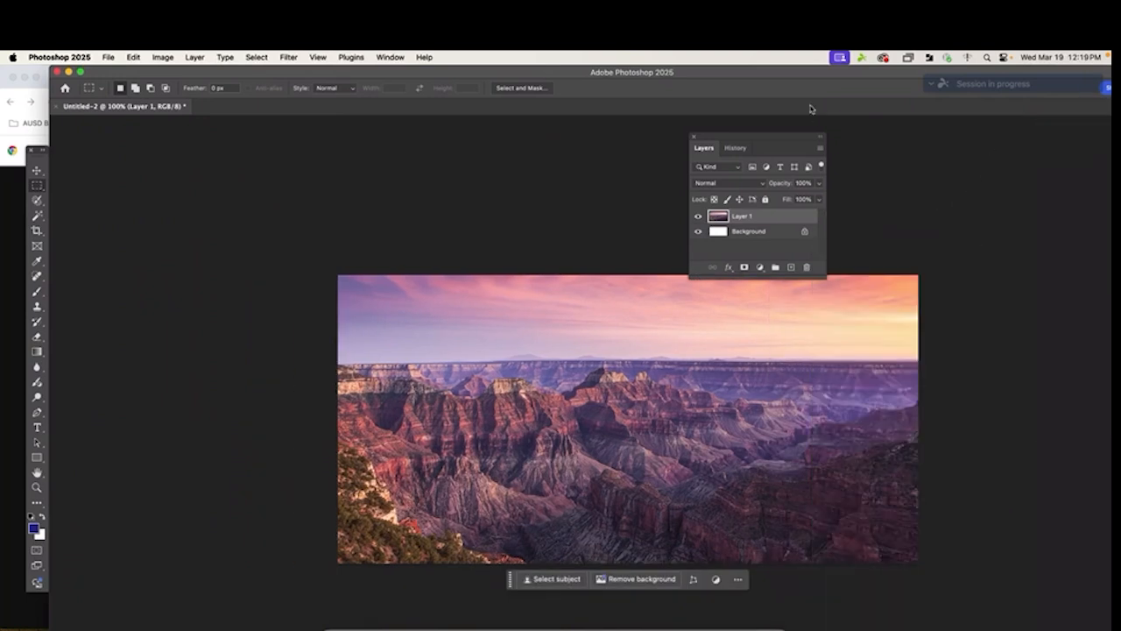
drag(791, 75, 735, 75)
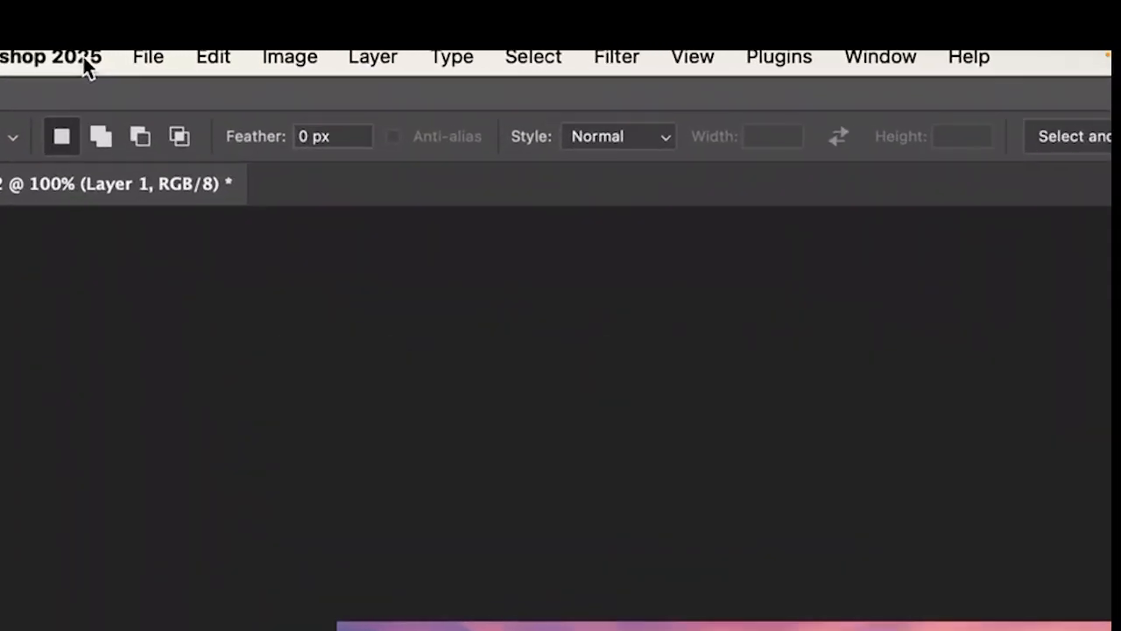
Step: Duplicate the canyon image into a second document, keeping the suggested name
click(408, 88)
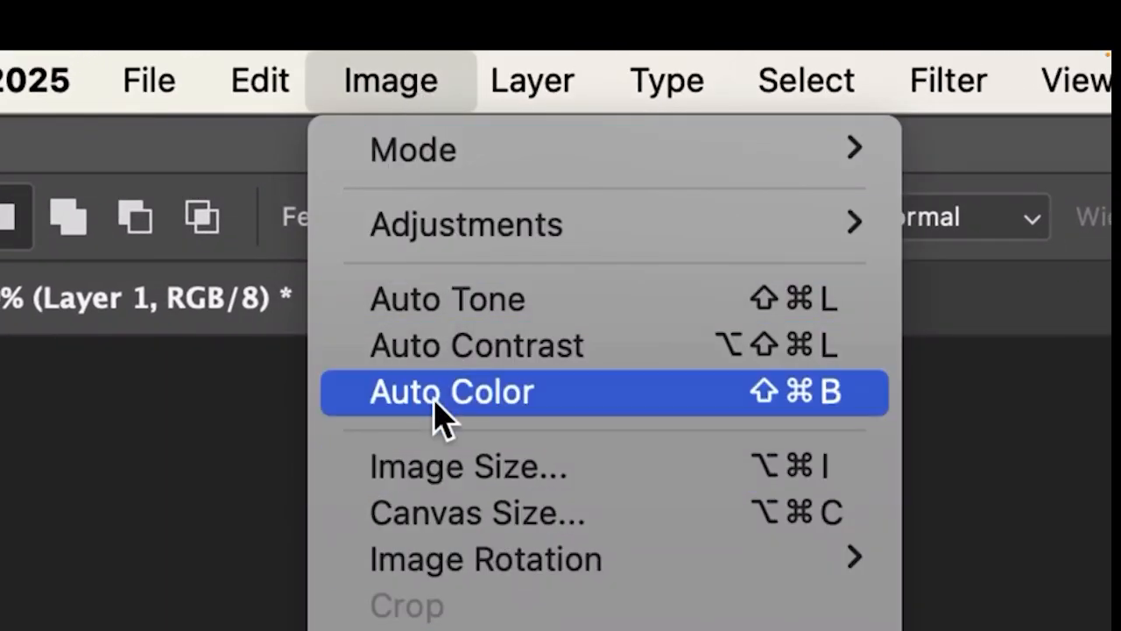
mouse_move(425, 242)
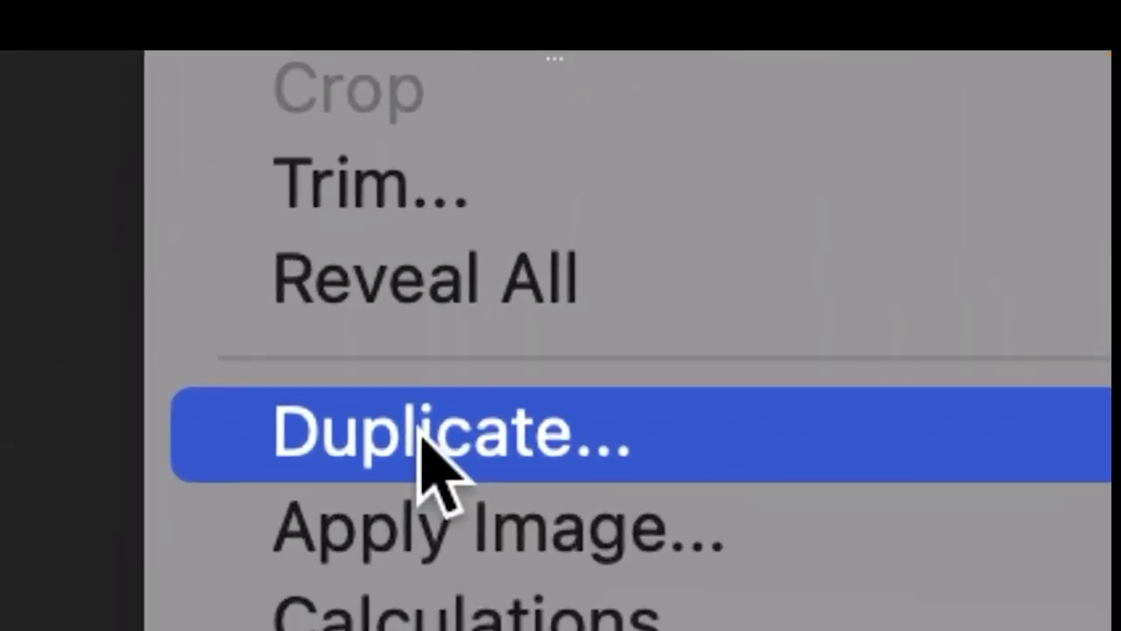
click(421, 437)
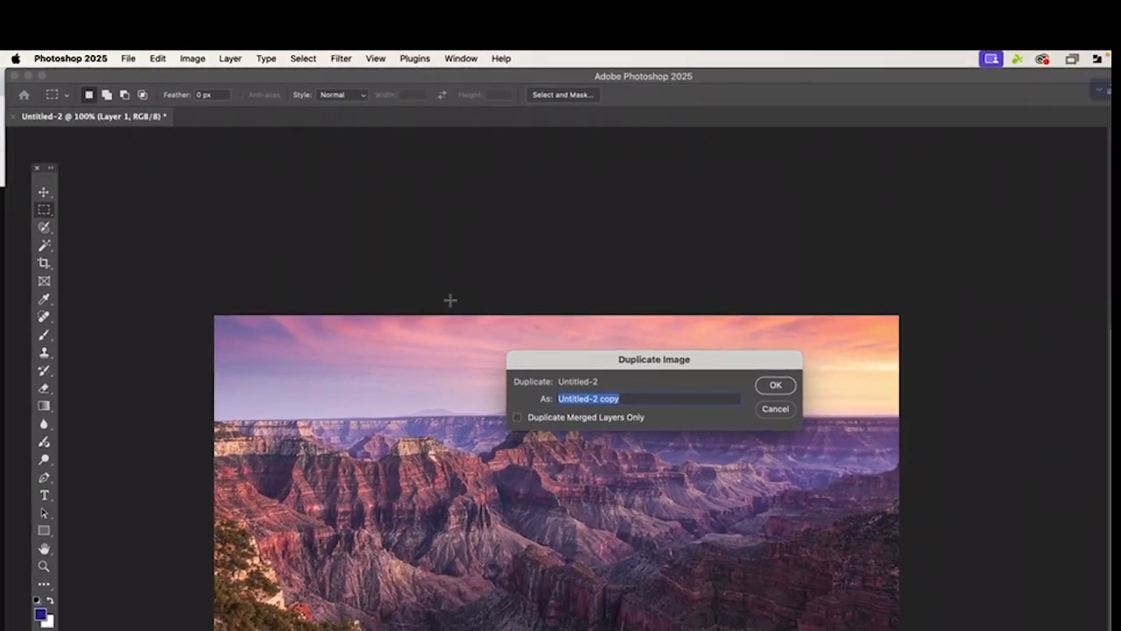
drag(603, 360, 540, 264)
click(712, 286)
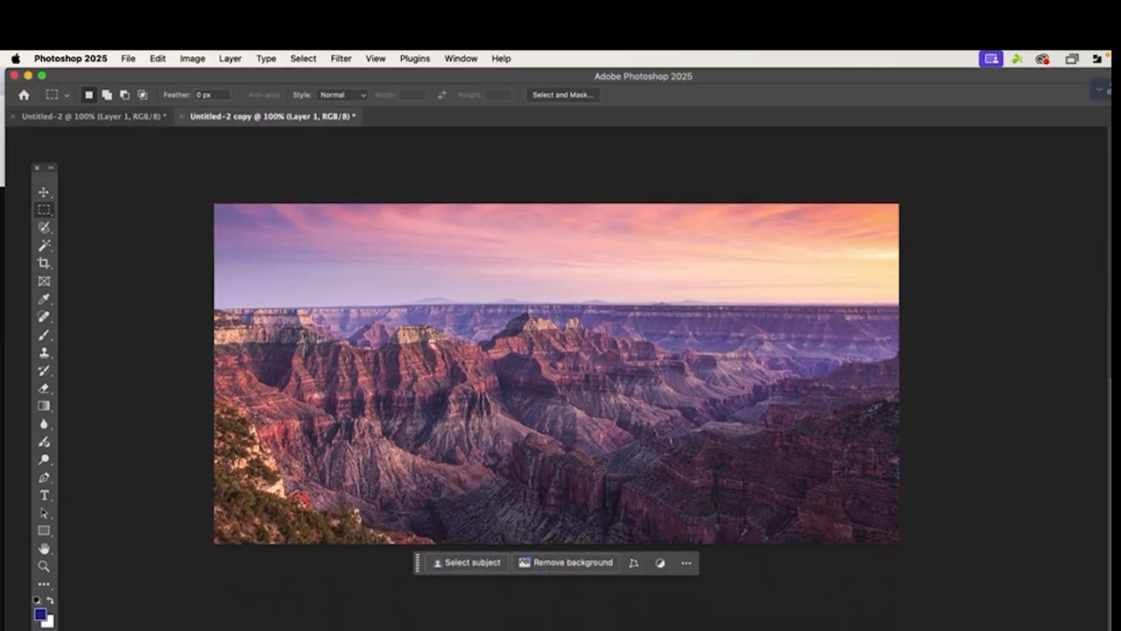
Step: Compare the original and the duplicate document, and lower Layer 1's opacity to 40% in the duplicate
click(100, 118)
click(198, 119)
click(115, 119)
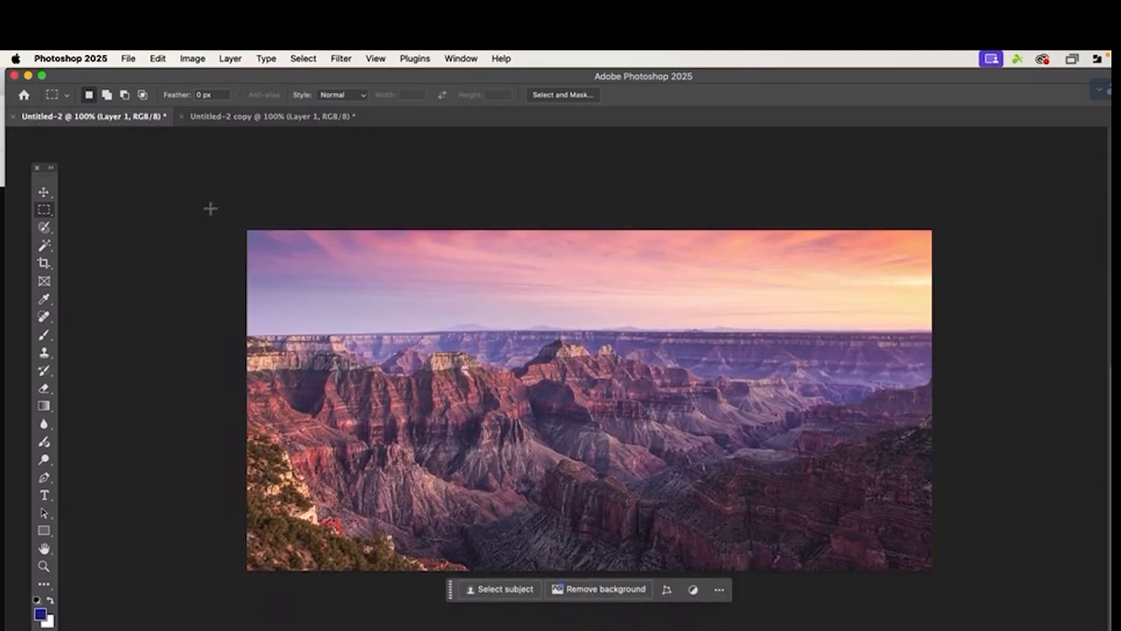
click(238, 119)
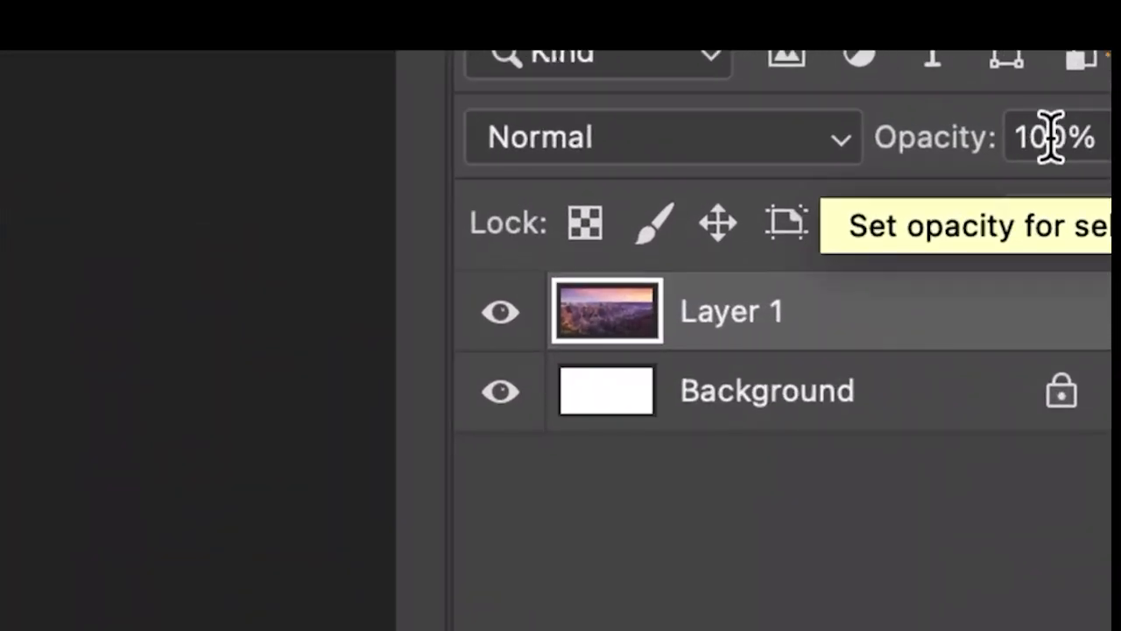
drag(1060, 143, 1034, 144)
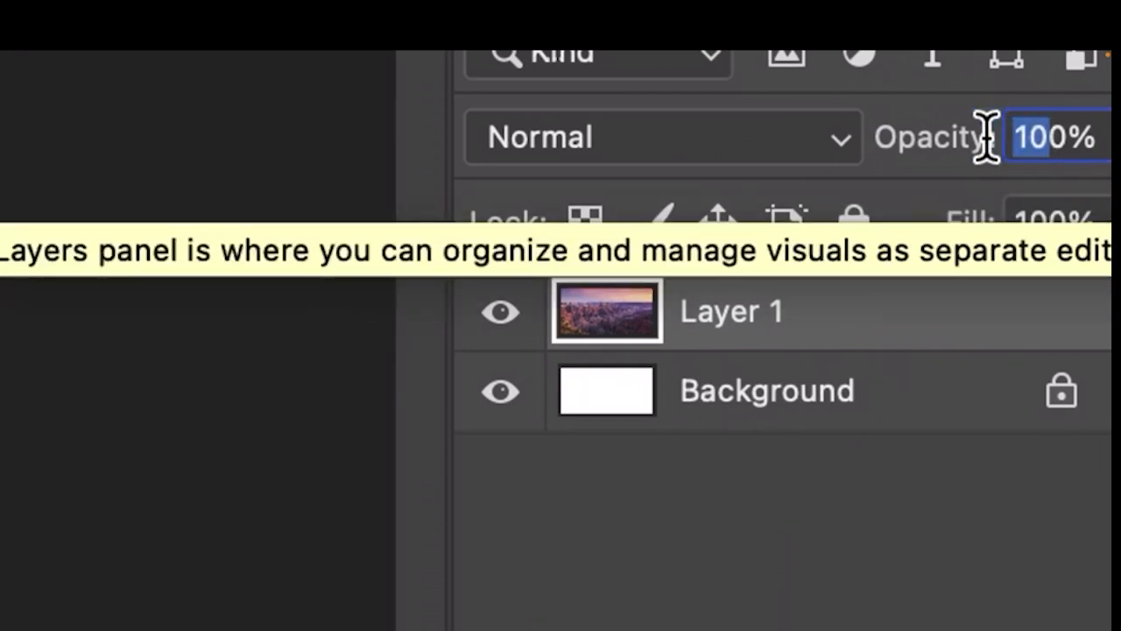
text(40)
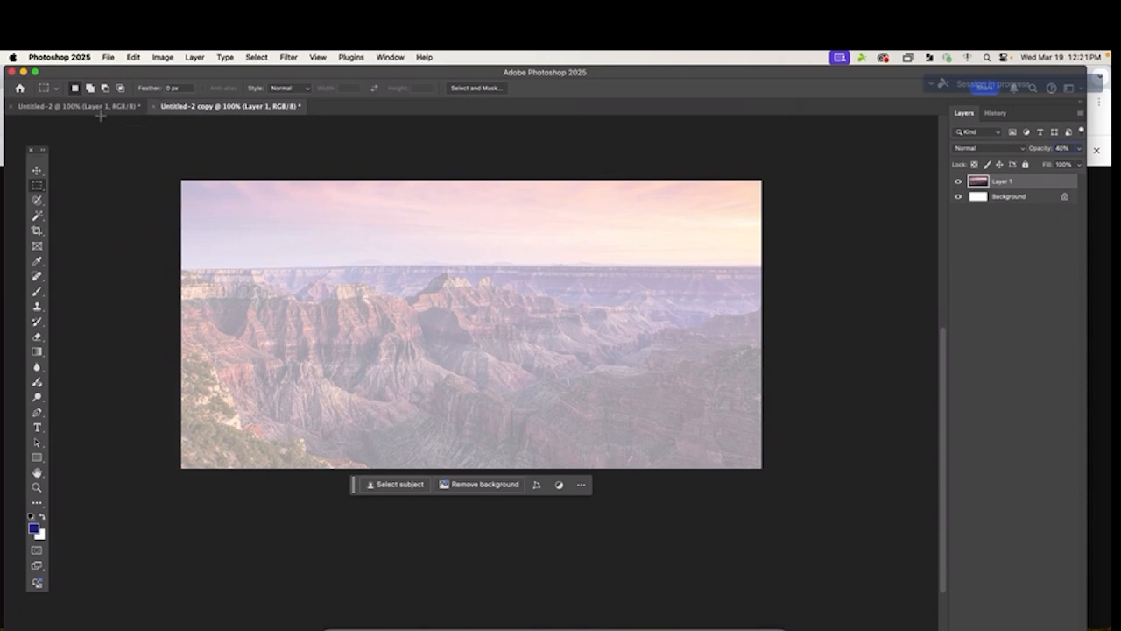
Step: In the full-color original, draw a freehand Lasso selection shaped like a jigsaw piece in the photo's upper-right corner
click(94, 107)
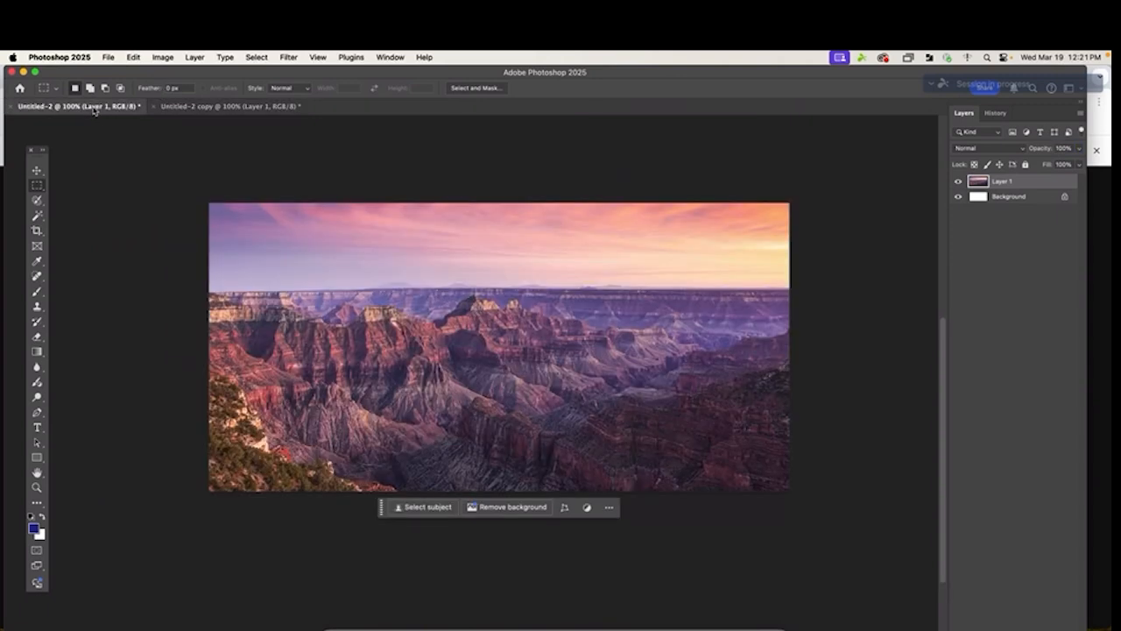
click(207, 109)
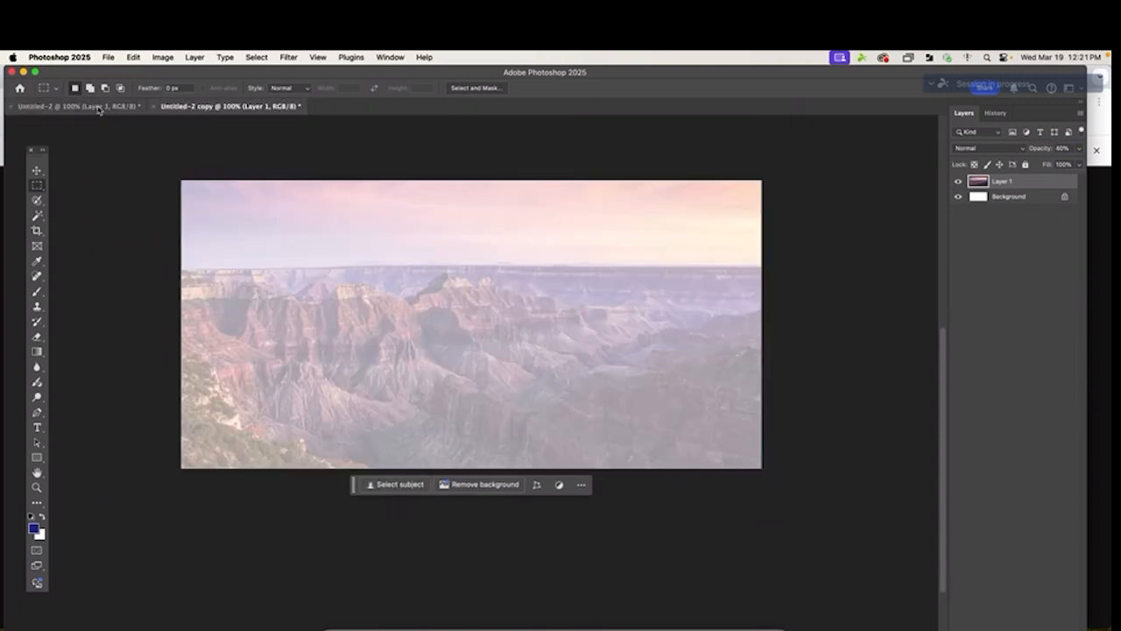
click(99, 107)
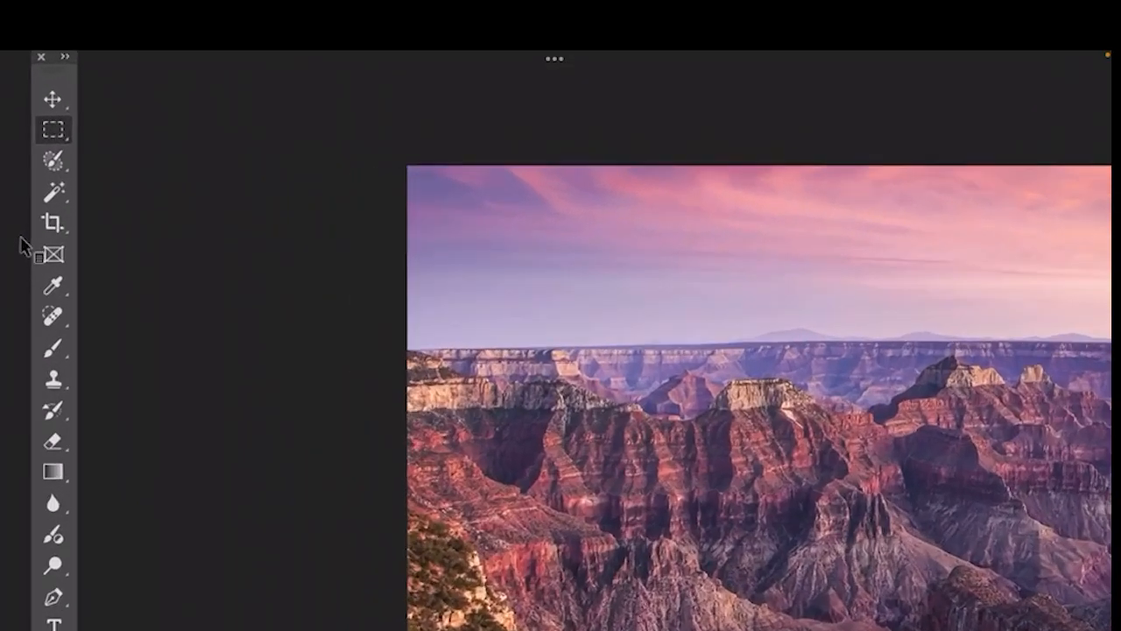
click(36, 200)
right_click(37, 168)
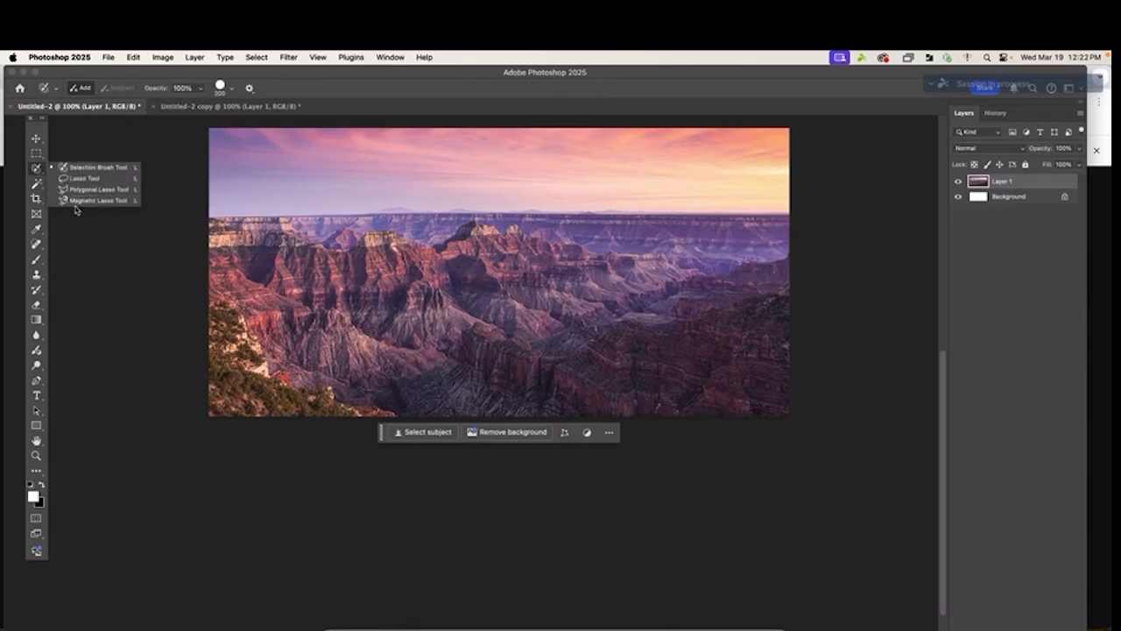
click(79, 180)
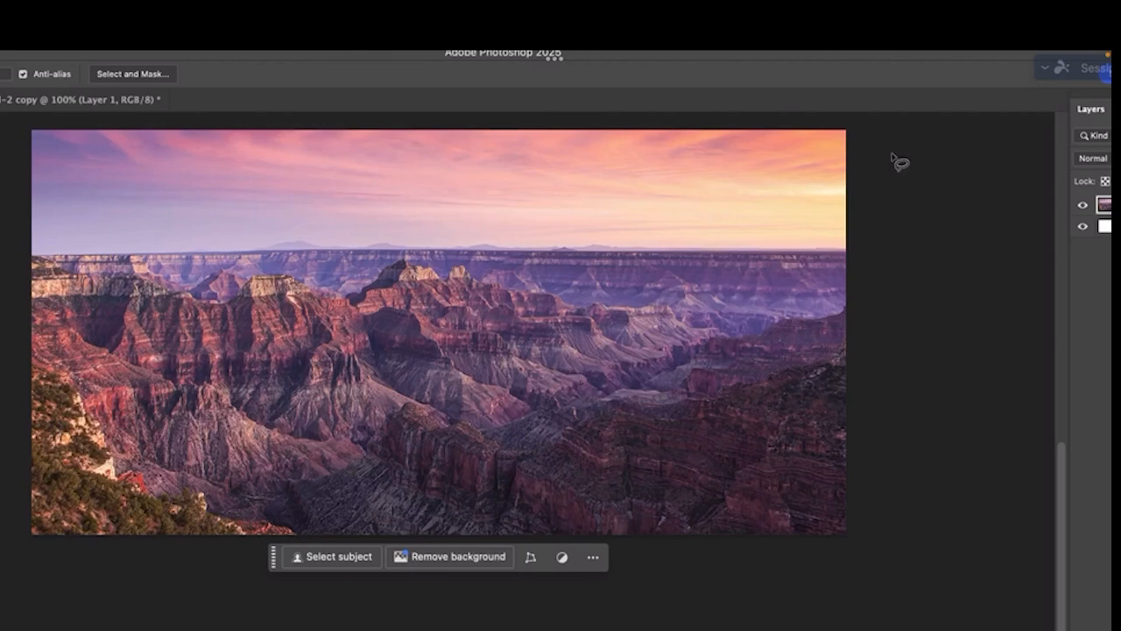
scroll(865, 130, down, 5)
scroll(865, 130, up, 6)
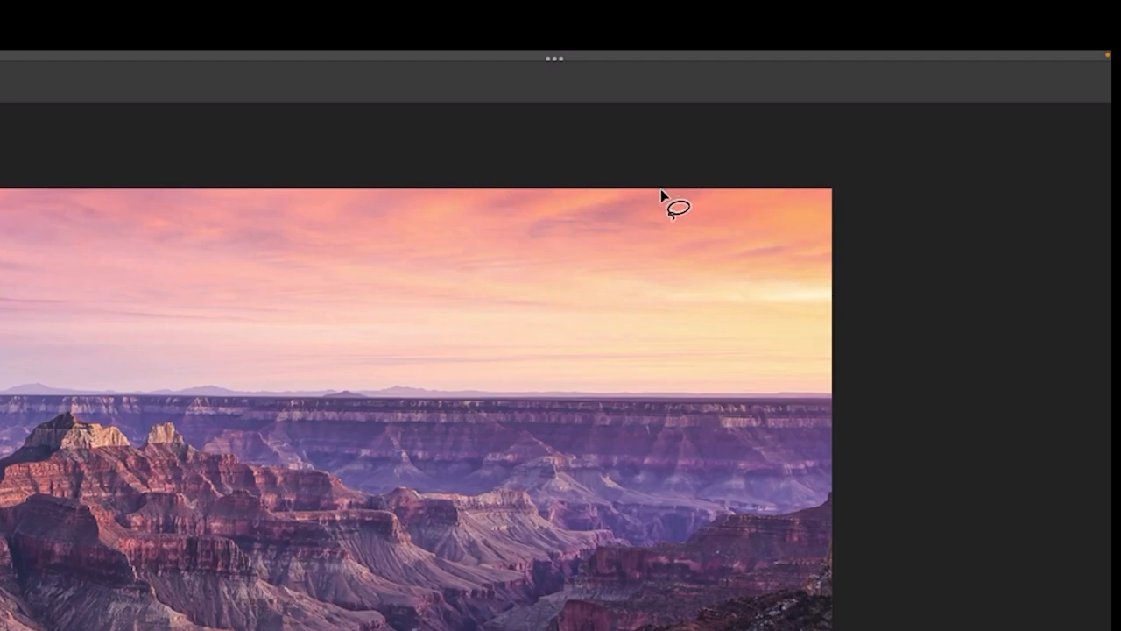
drag(661, 190, 662, 224)
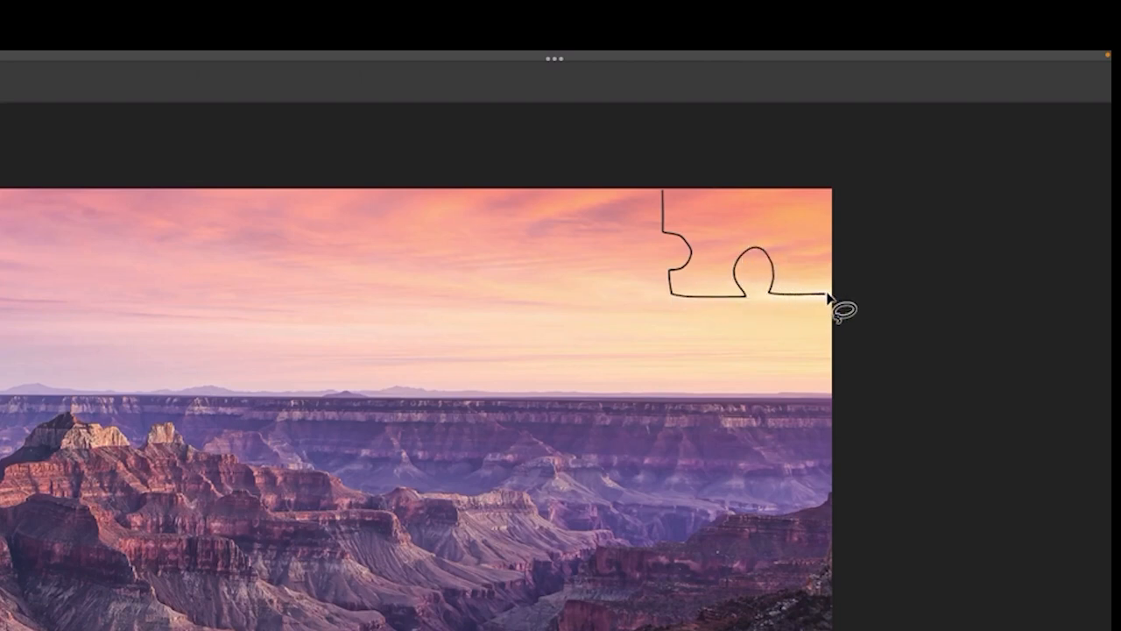
drag(832, 282, 830, 193)
drag(830, 188, 829, 186)
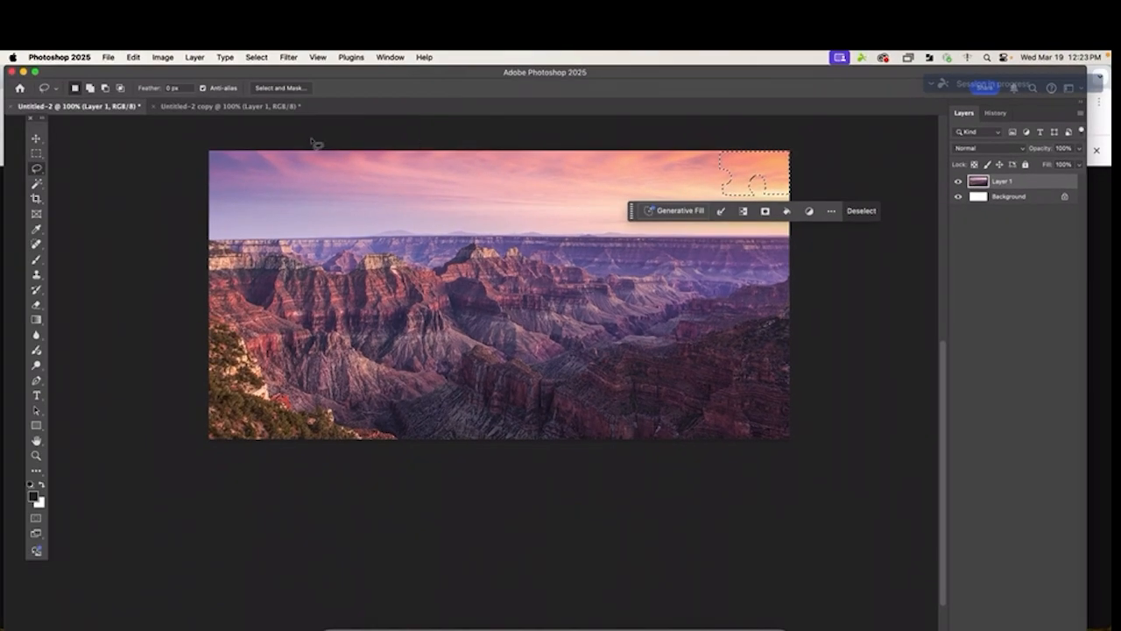
Step: Paste the copied puzzle piece into the faded duplicate and move it into the photo's upper-right corner
click(231, 107)
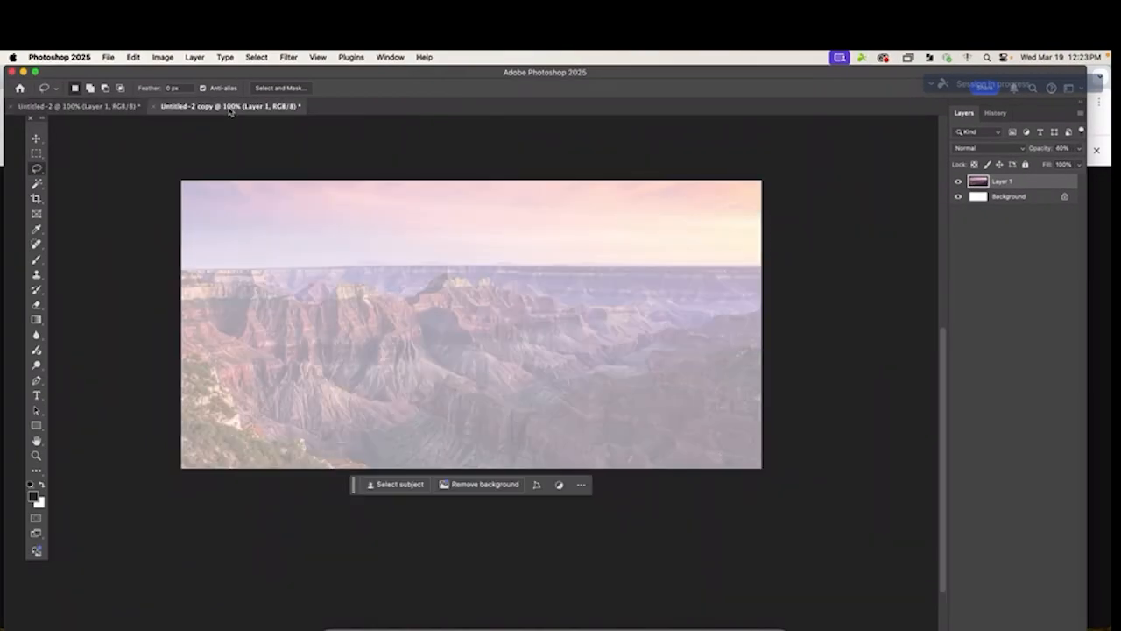
key(super+v)
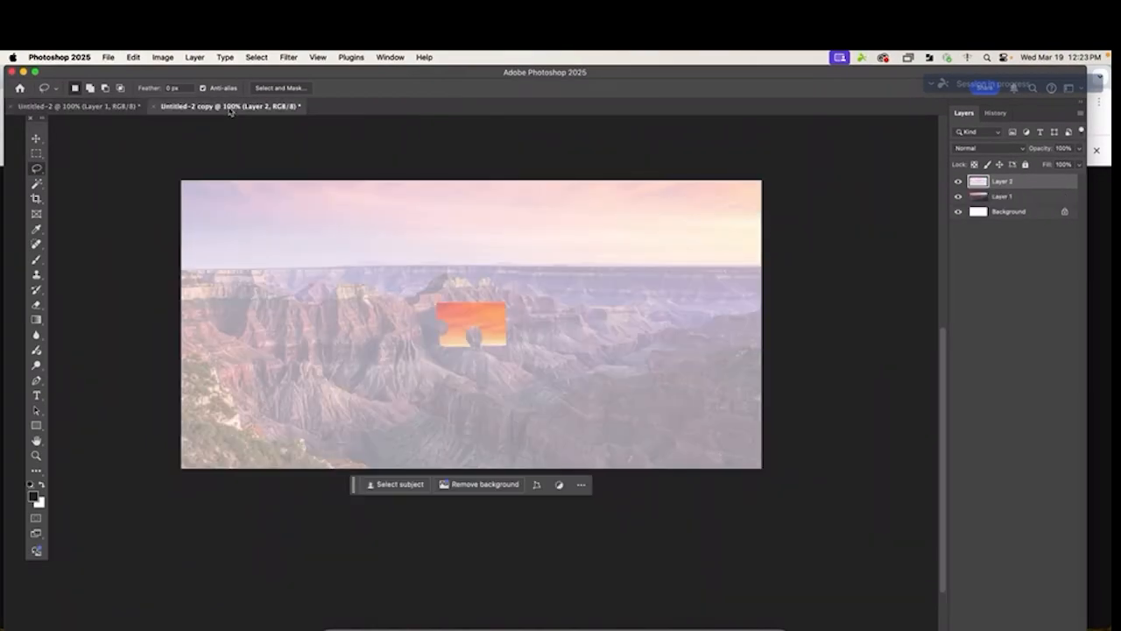
click(37, 139)
drag(474, 325, 725, 201)
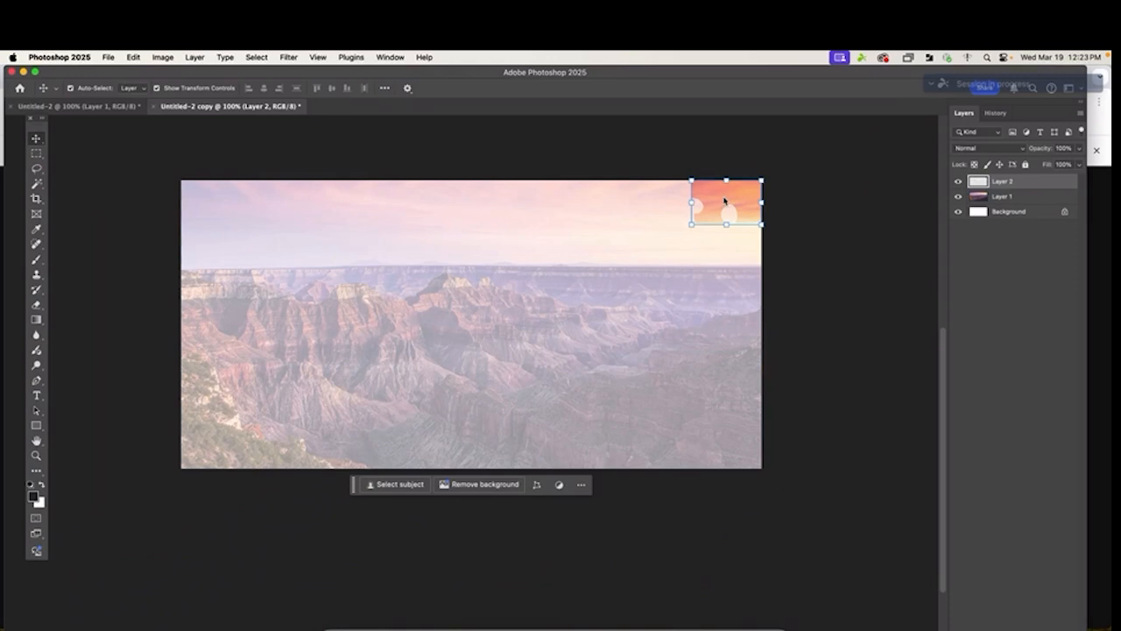
click(35, 155)
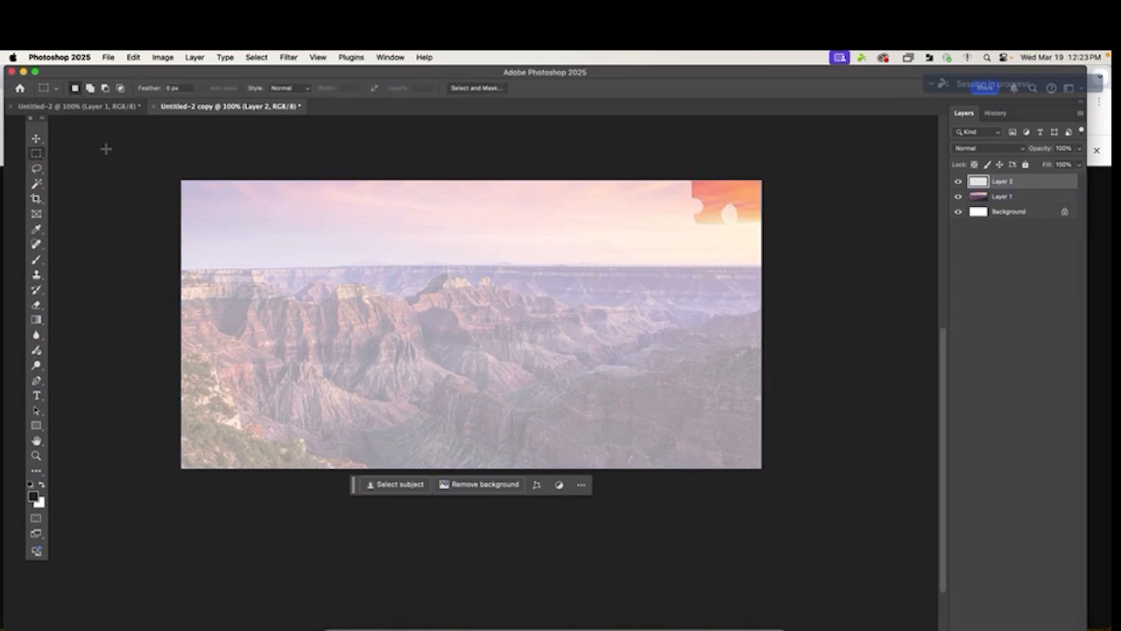
Step: In the full-color original, start a Stroke on the corner puzzle-piece selection with a 2 px width and near-white color f9f6f9
click(79, 106)
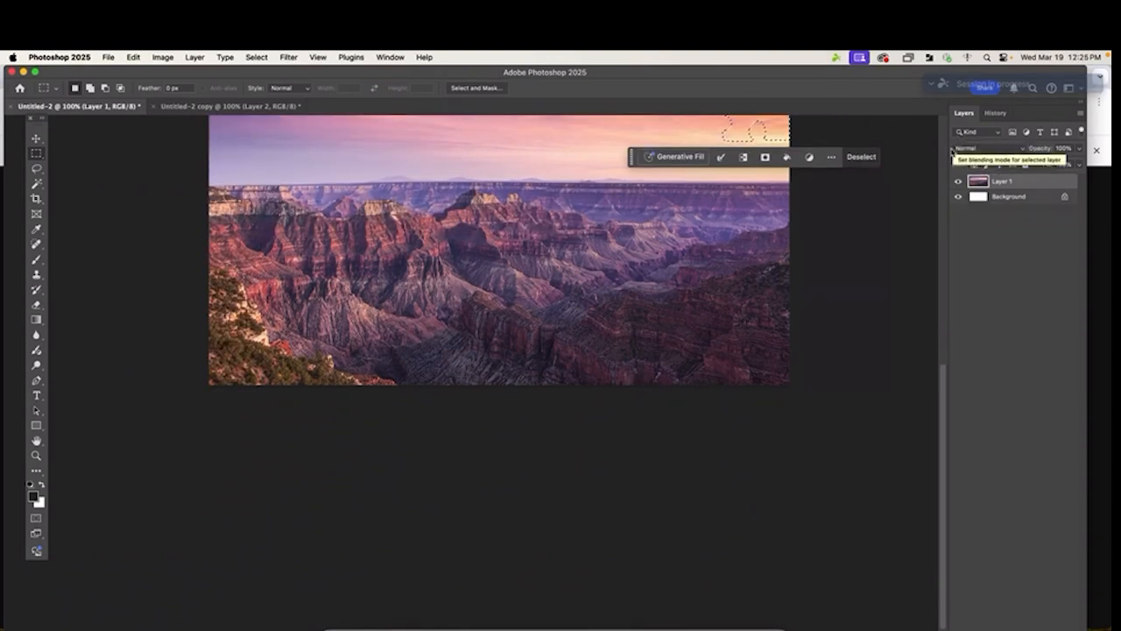
scroll(947, 159, up, 4)
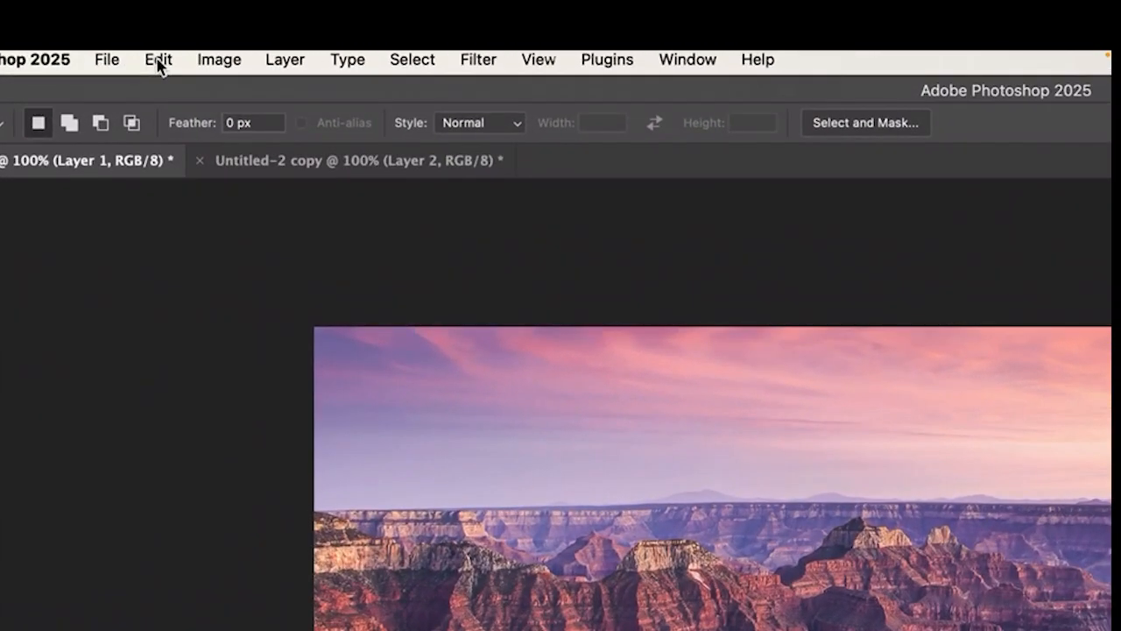
click(133, 58)
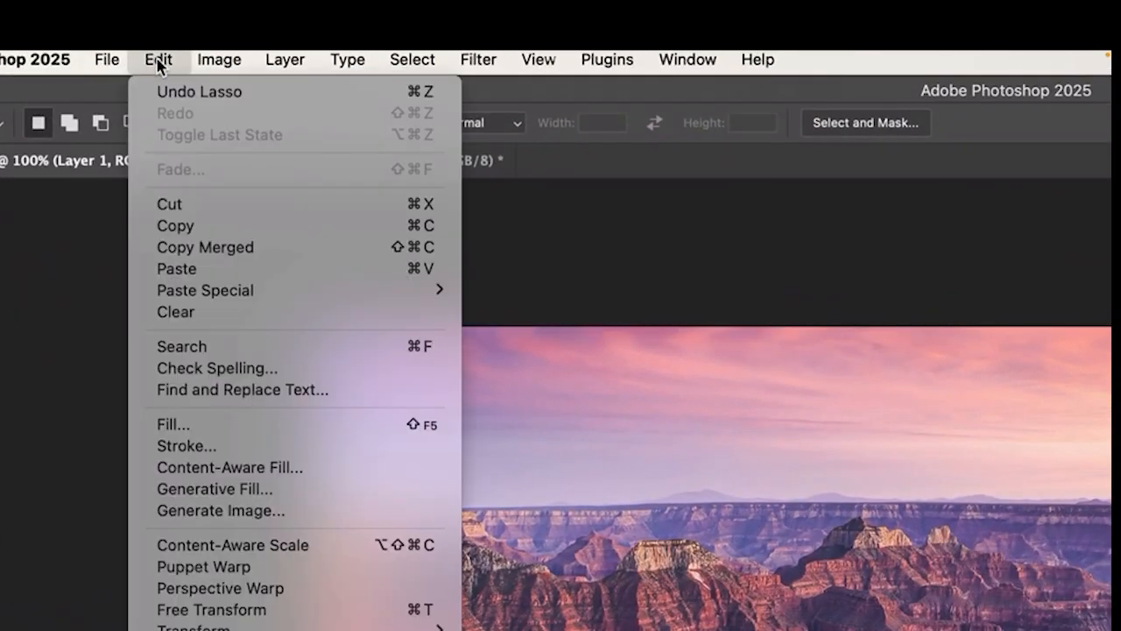
click(192, 452)
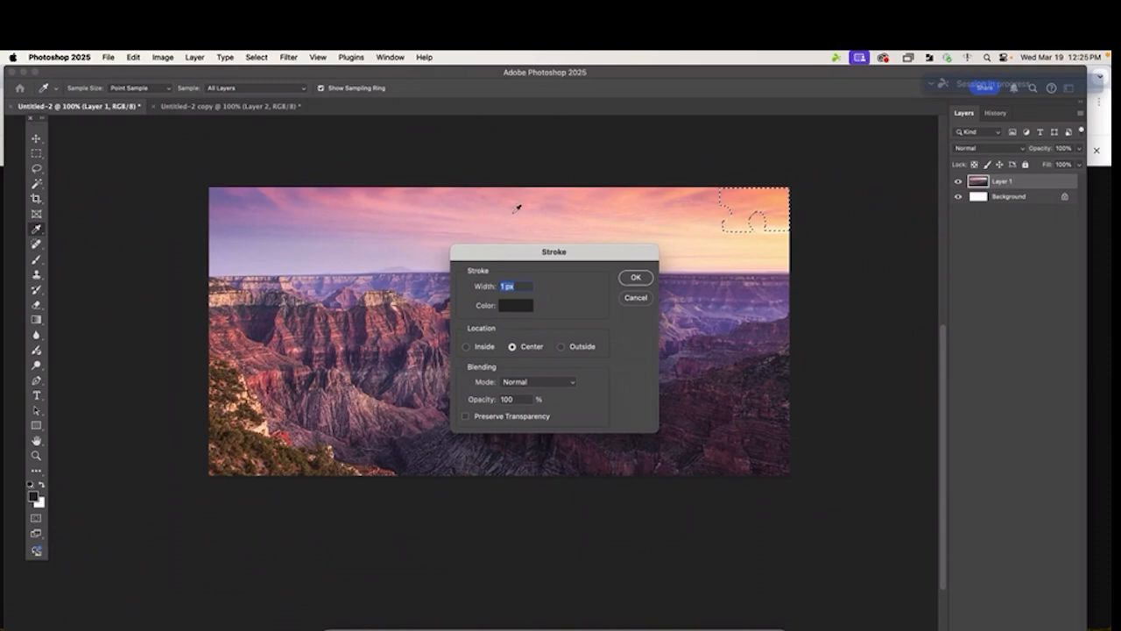
mouse_move(517, 260)
mouse_down()
mouse_move(422, 164)
mouse_move(342, 111)
mouse_up()
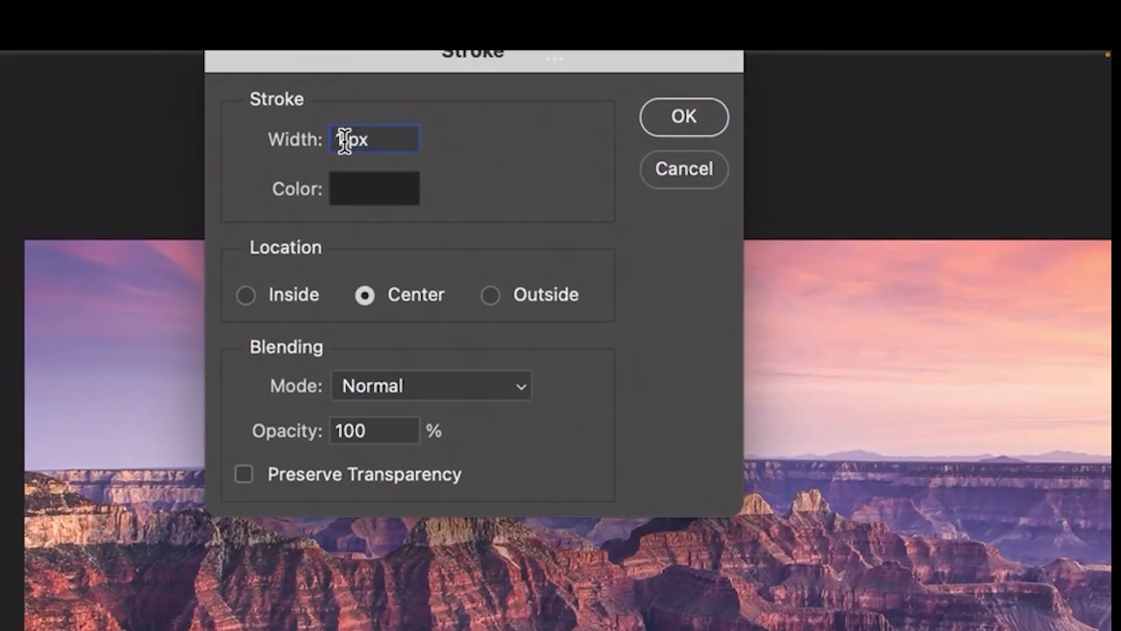
text(2)
click(362, 193)
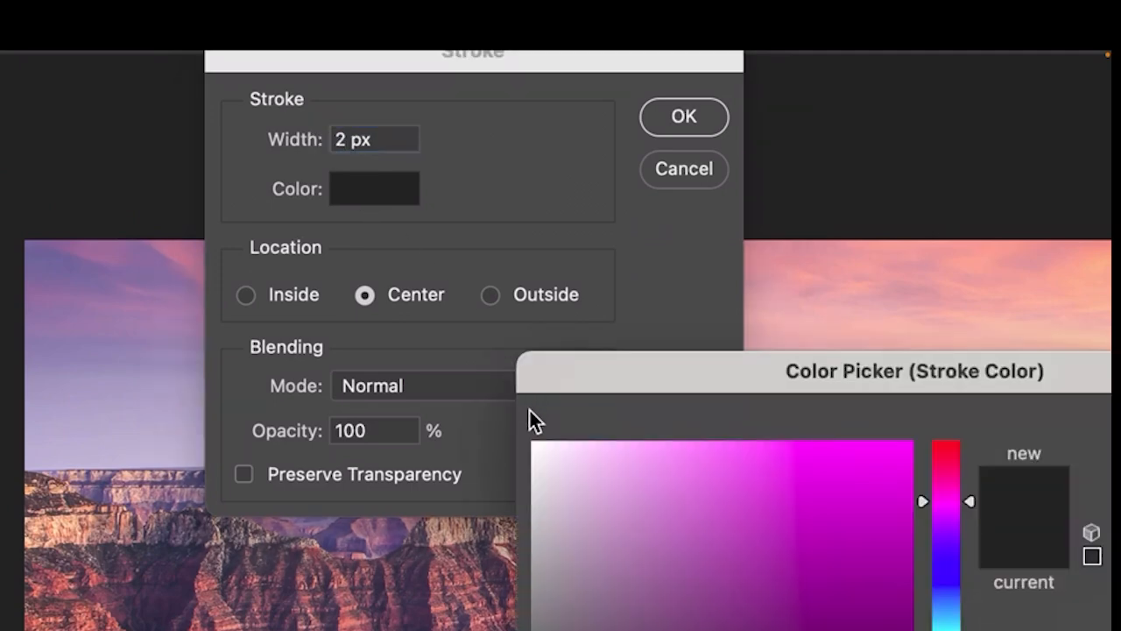
click(535, 448)
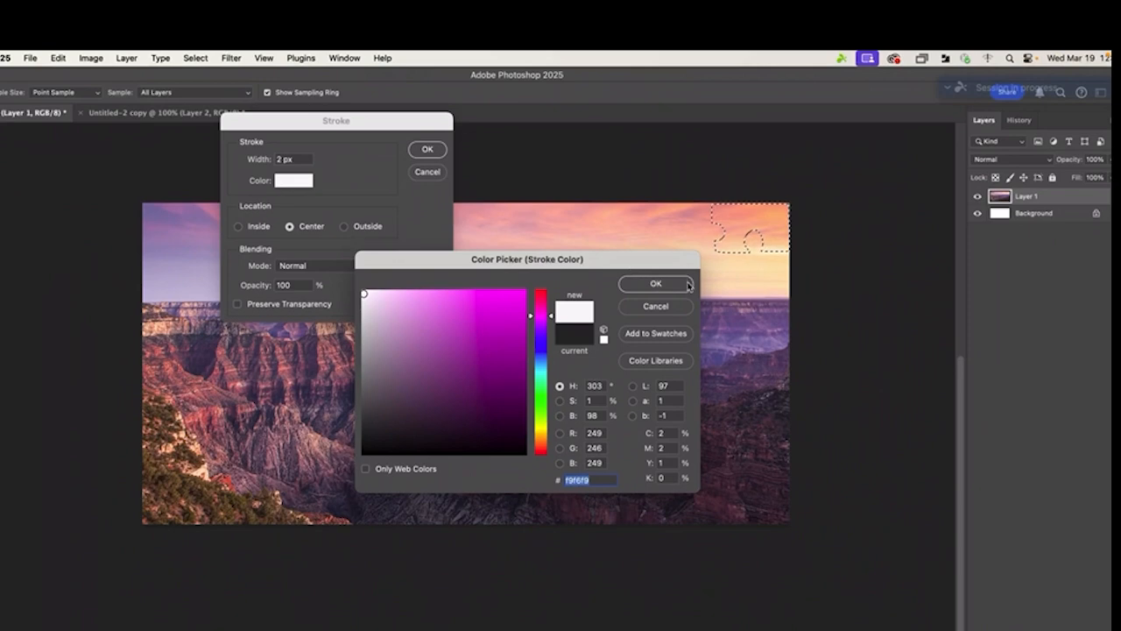
click(687, 284)
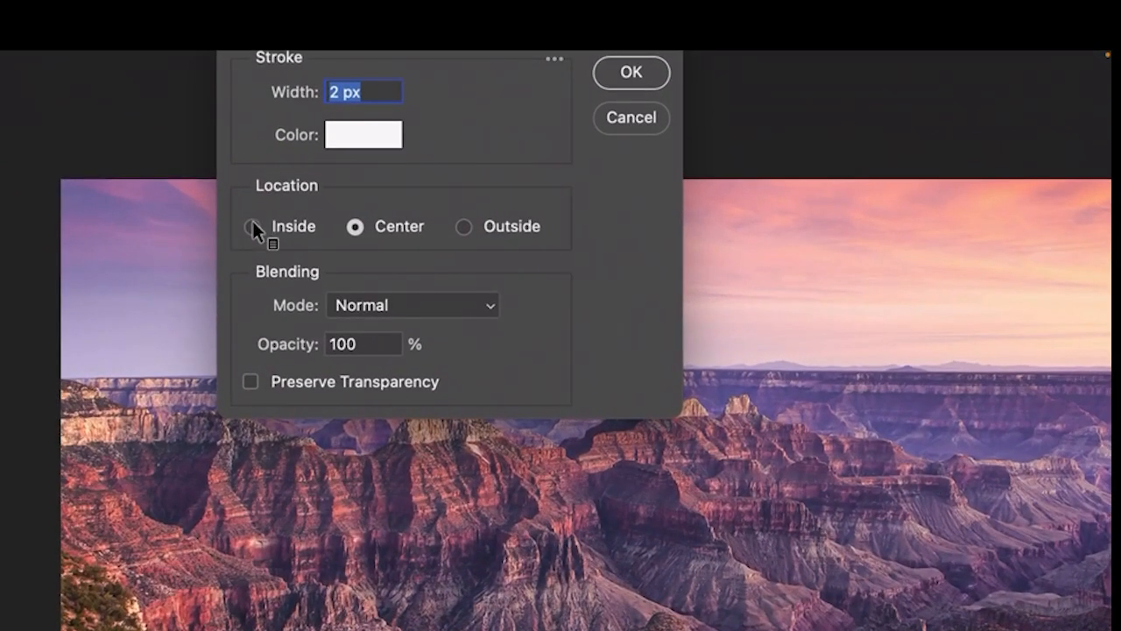
Step: Place the stroke inside the selection, apply it to the corner piece, and deselect
click(238, 226)
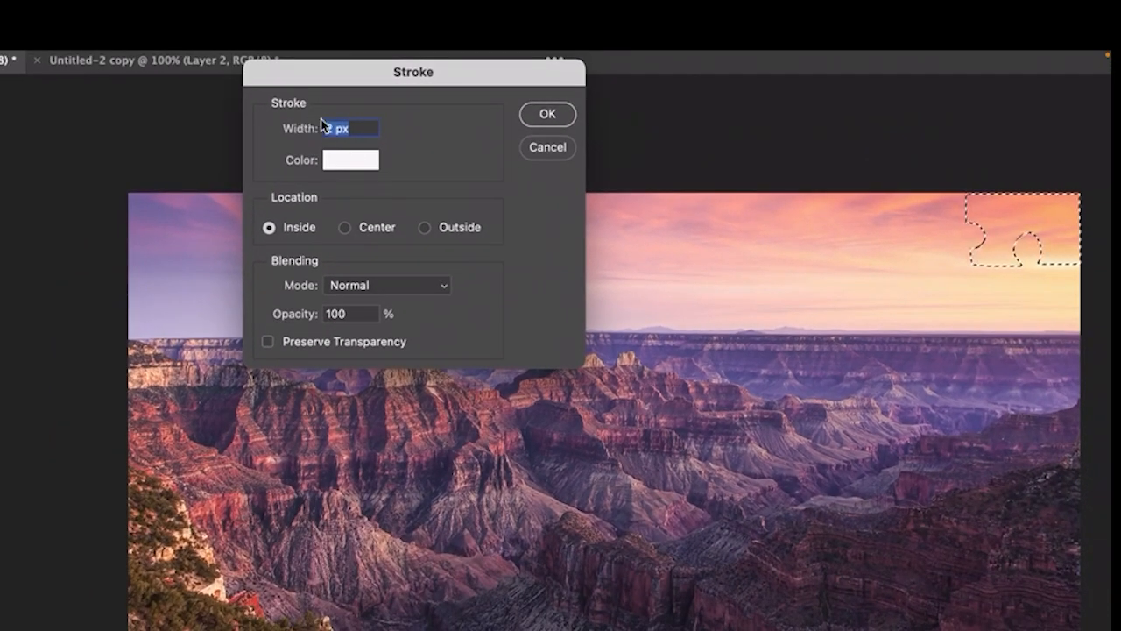
click(536, 114)
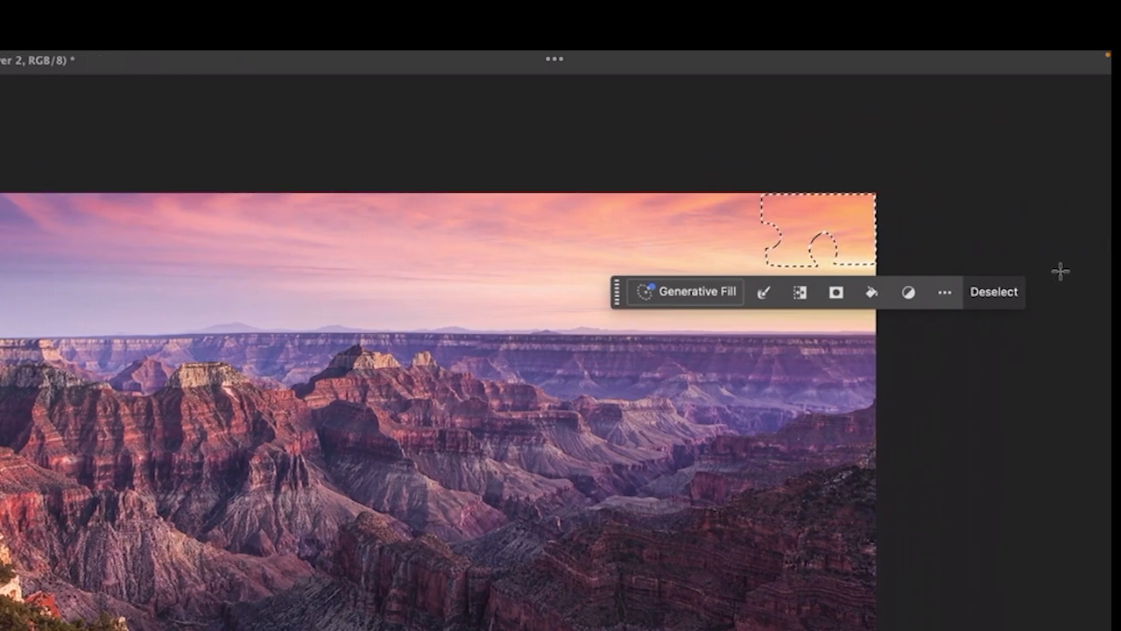
click(1036, 291)
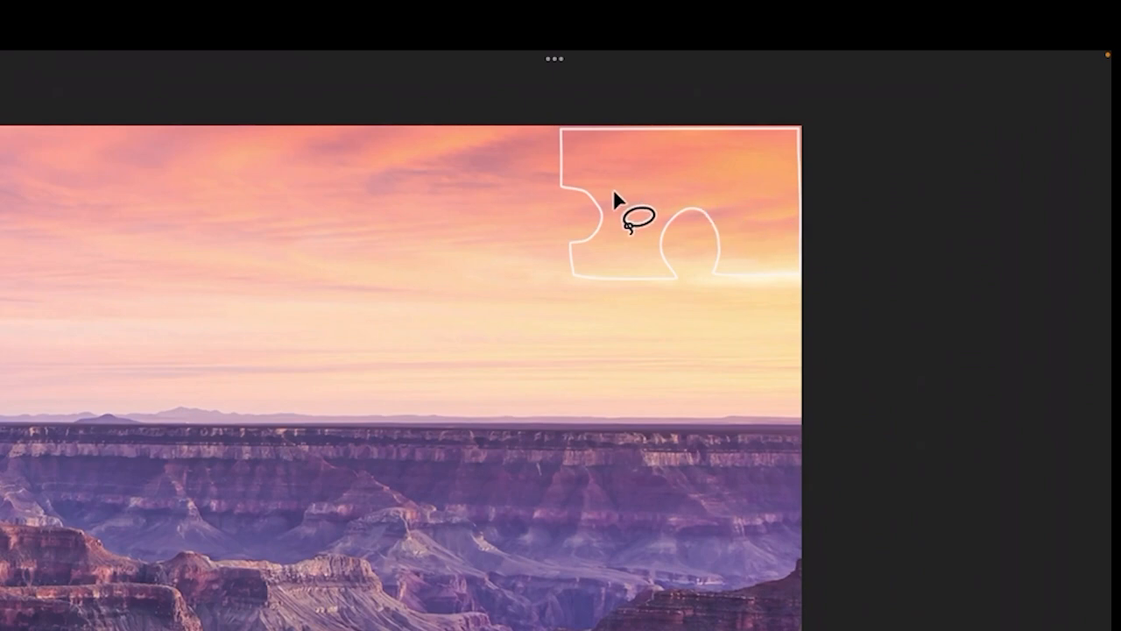
Step: Draw a freehand Lasso selection of a second interlocking puzzle piece along the photo's upper edge, directly left of the corner piece
scroll(614, 190, down, 2)
scroll(614, 190, down, 3)
scroll(614, 190, up, 3)
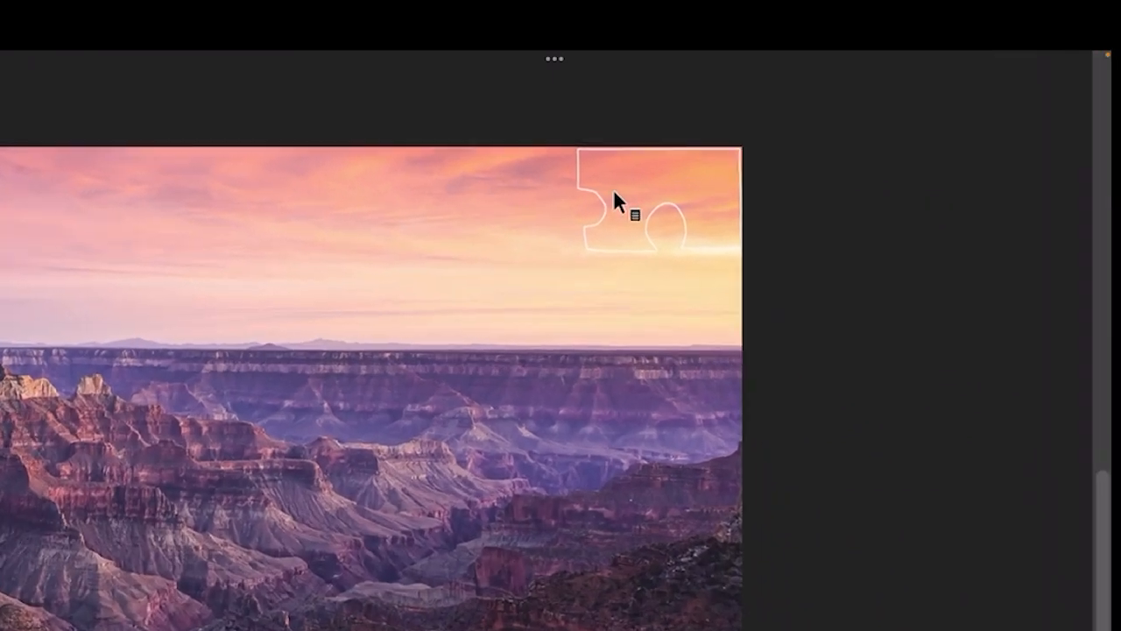
scroll(614, 193, right, 5)
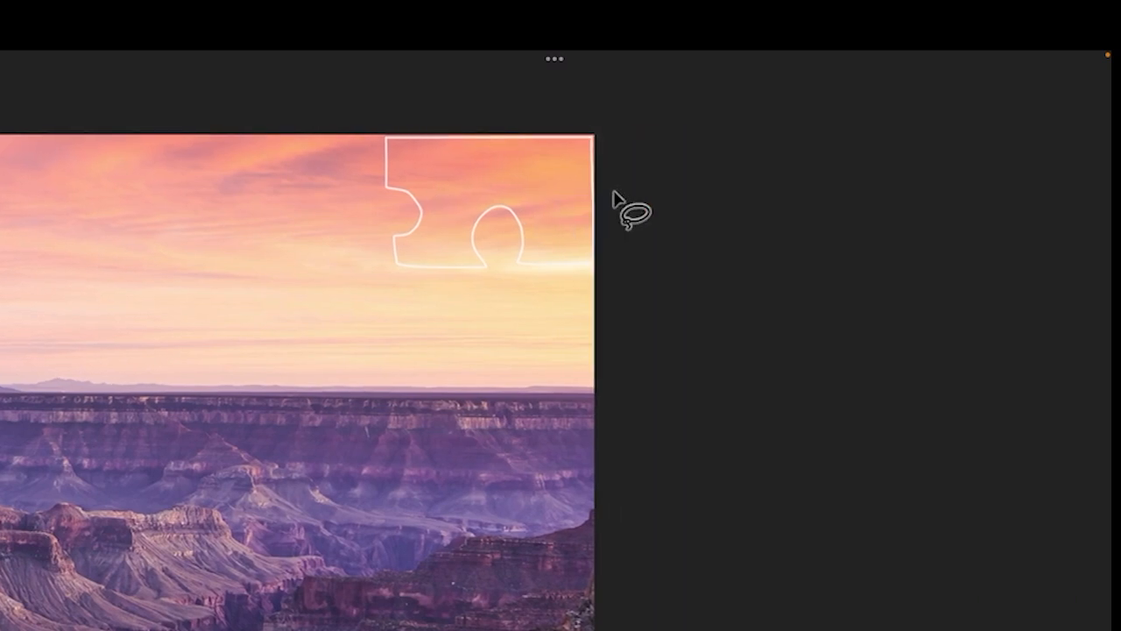
scroll(497, 184, left, 6)
scroll(565, 166, up, 5)
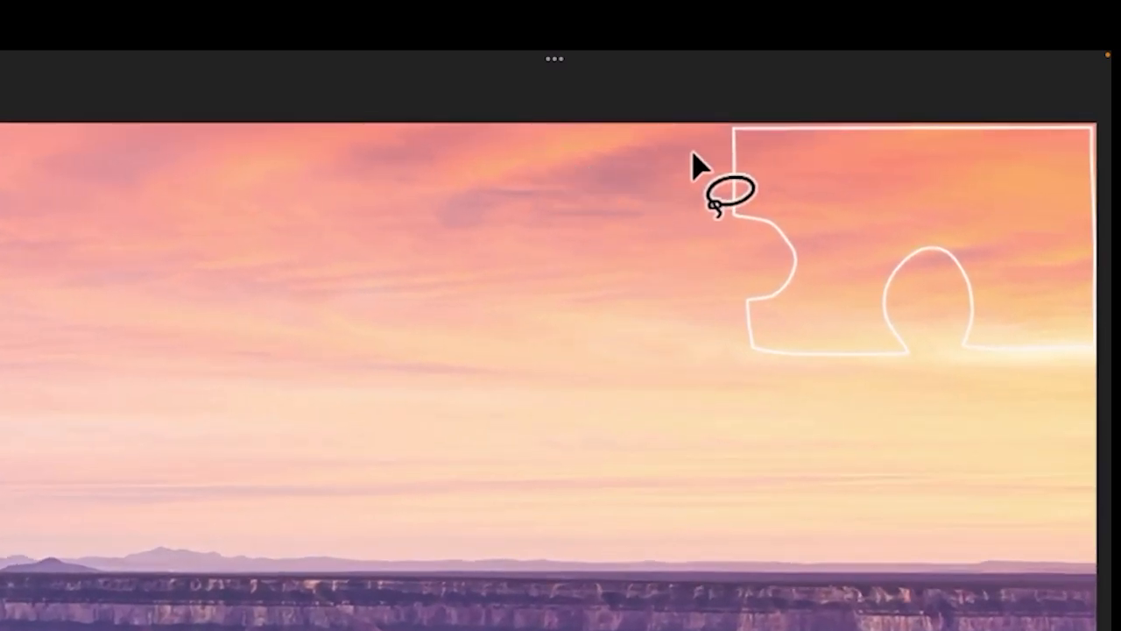
mouse_move(734, 127)
mouse_down()
mouse_move(734, 216)
mouse_move(771, 225)
mouse_move(790, 272)
mouse_move(778, 289)
mouse_move(747, 296)
mouse_move(753, 348)
mouse_move(666, 350)
mouse_move(654, 293)
mouse_move(635, 283)
mouse_move(590, 311)
mouse_move(592, 337)
mouse_move(505, 334)
mouse_move(499, 225)
mouse_move(519, 232)
mouse_move(553, 209)
mouse_move(553, 163)
mouse_move(517, 151)
mouse_move(495, 177)
mouse_move(496, 126)
mouse_up()
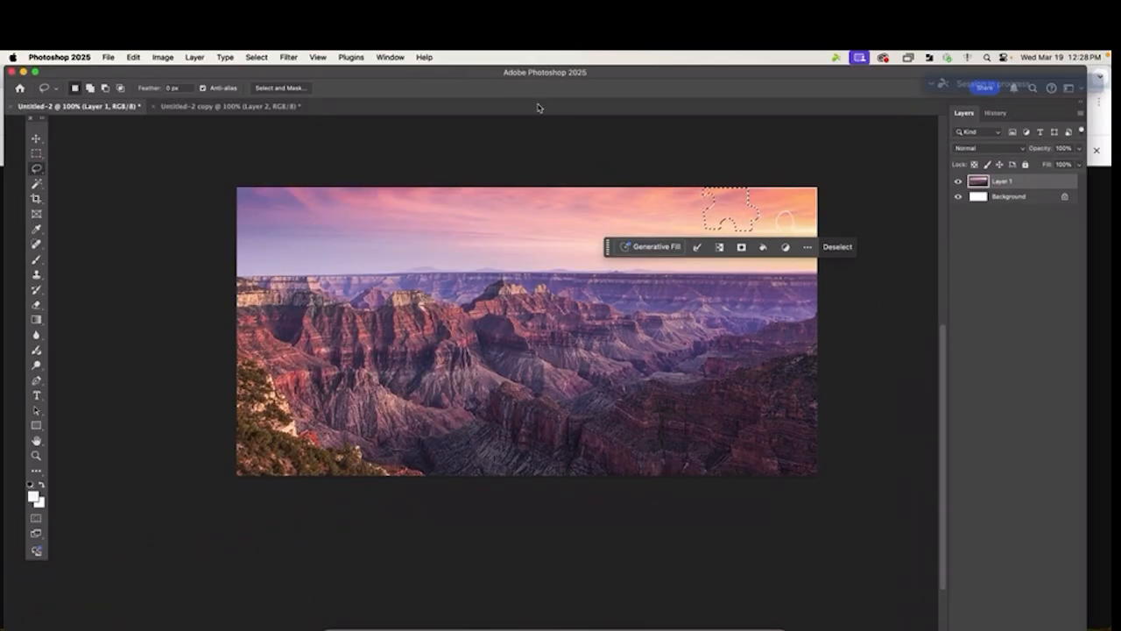
Step: Paste the copied second piece into the faded duplicate and fit it against the left side of the corner piece
click(212, 105)
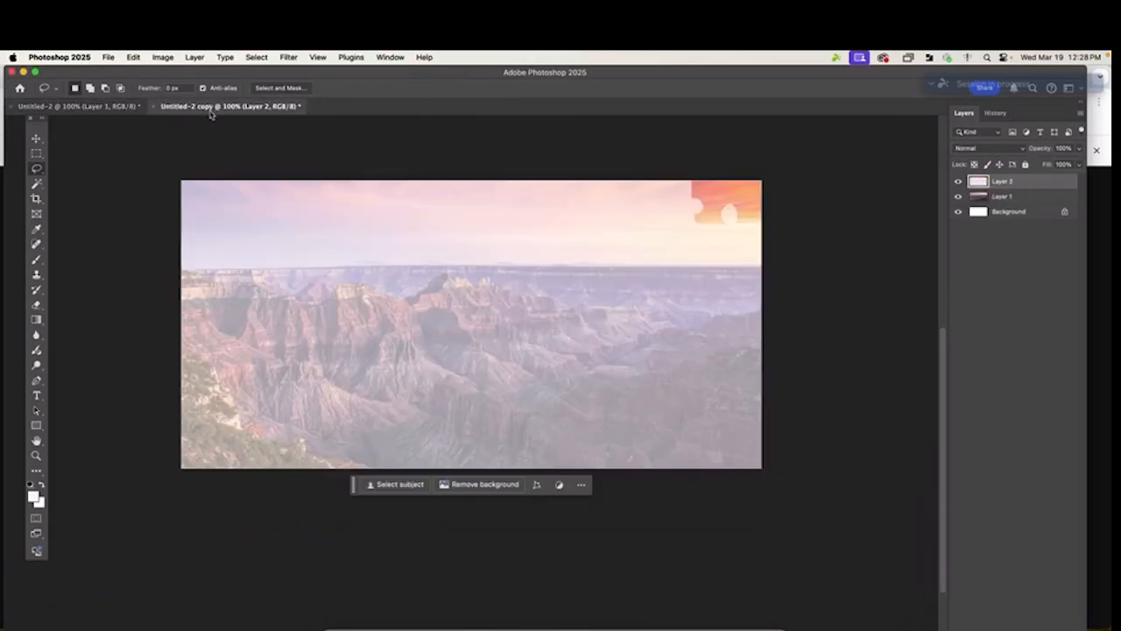
key(super+v)
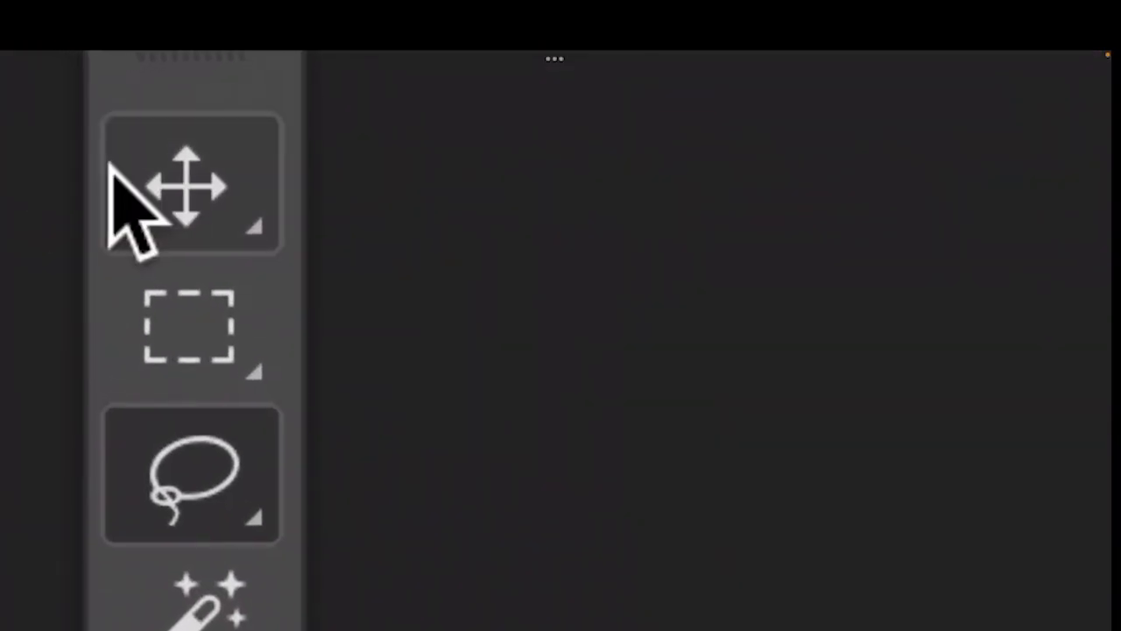
click(167, 178)
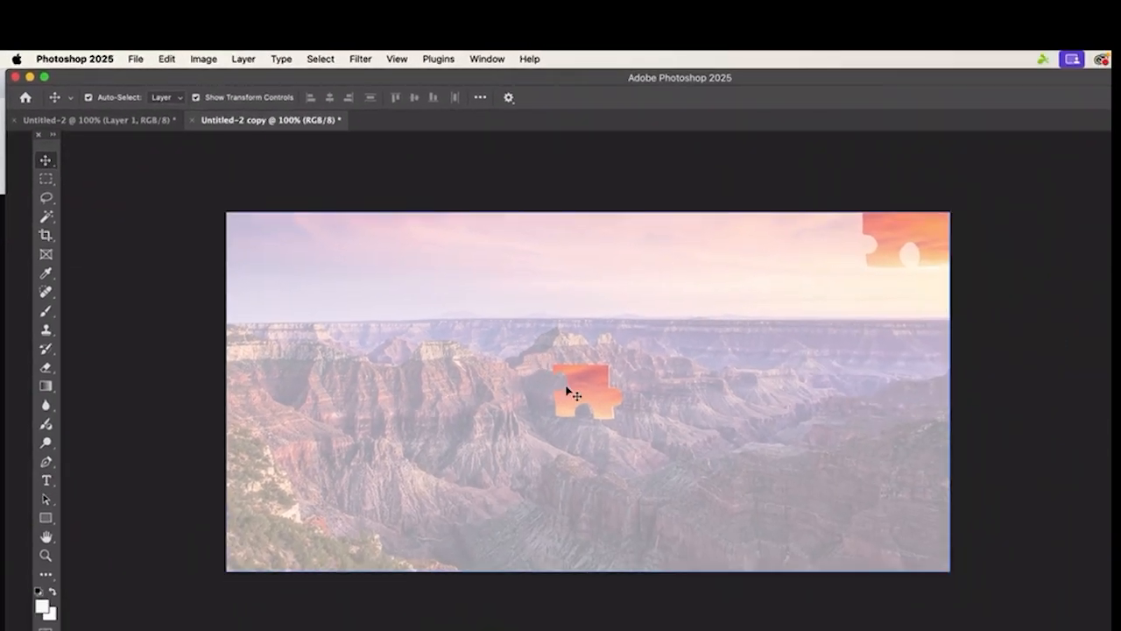
drag(996, 629, 1068, 597)
drag(611, 373, 830, 238)
Step: In the original, outline the second piece's selection with the 2 px white inside stroke, return to the Lasso tool, and deselect
click(116, 122)
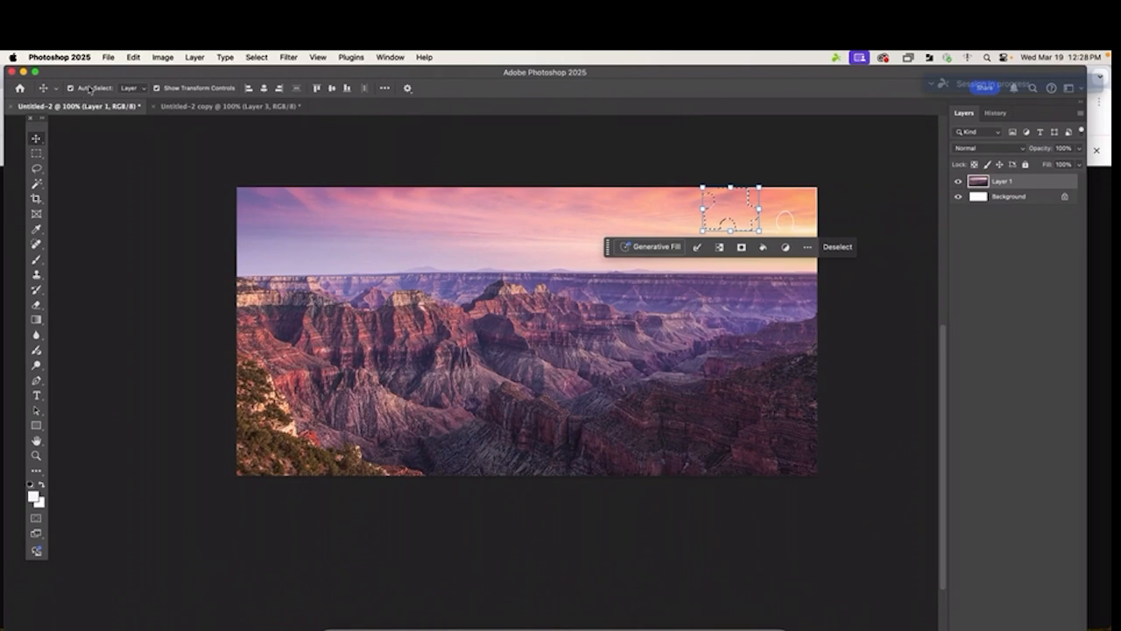
click(134, 58)
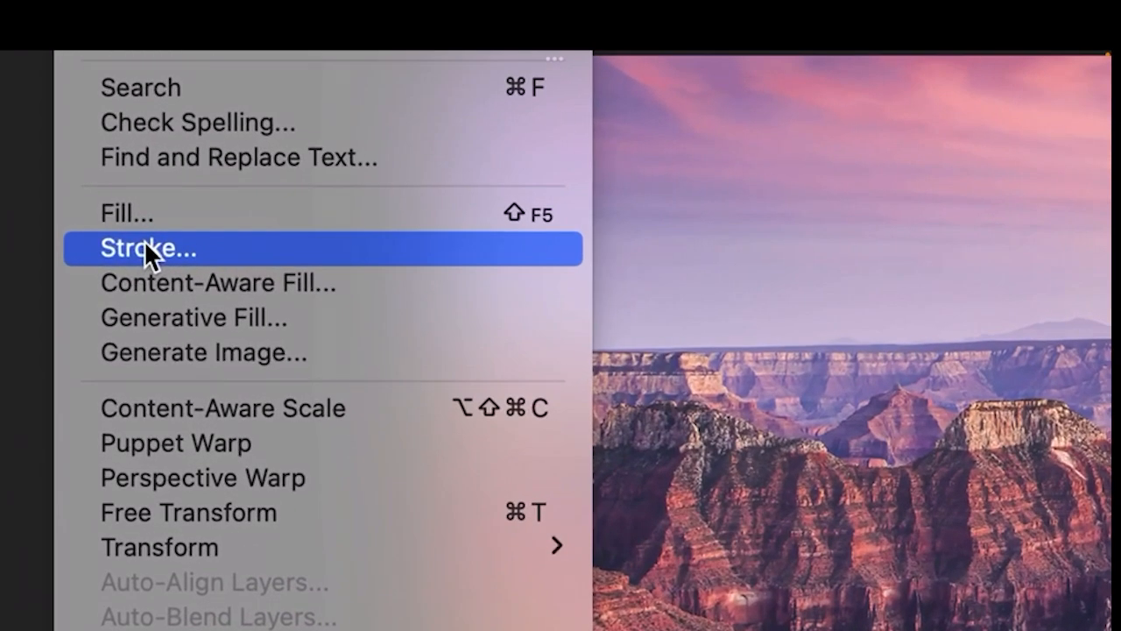
click(145, 244)
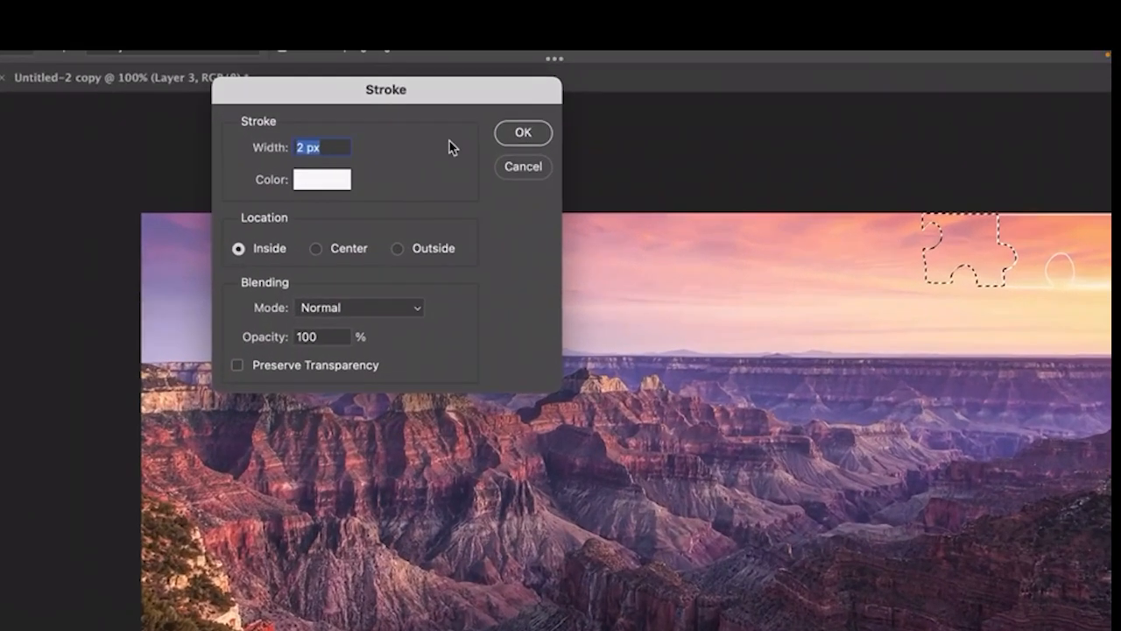
click(484, 137)
scroll(524, 140, up, 10)
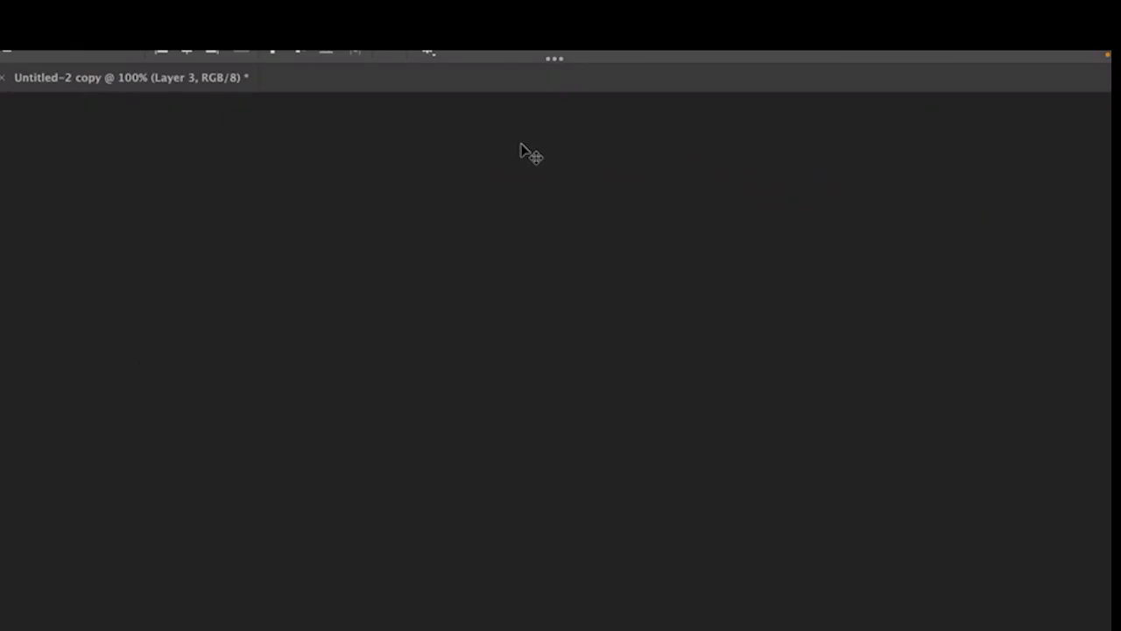
scroll(520, 151, down, 10)
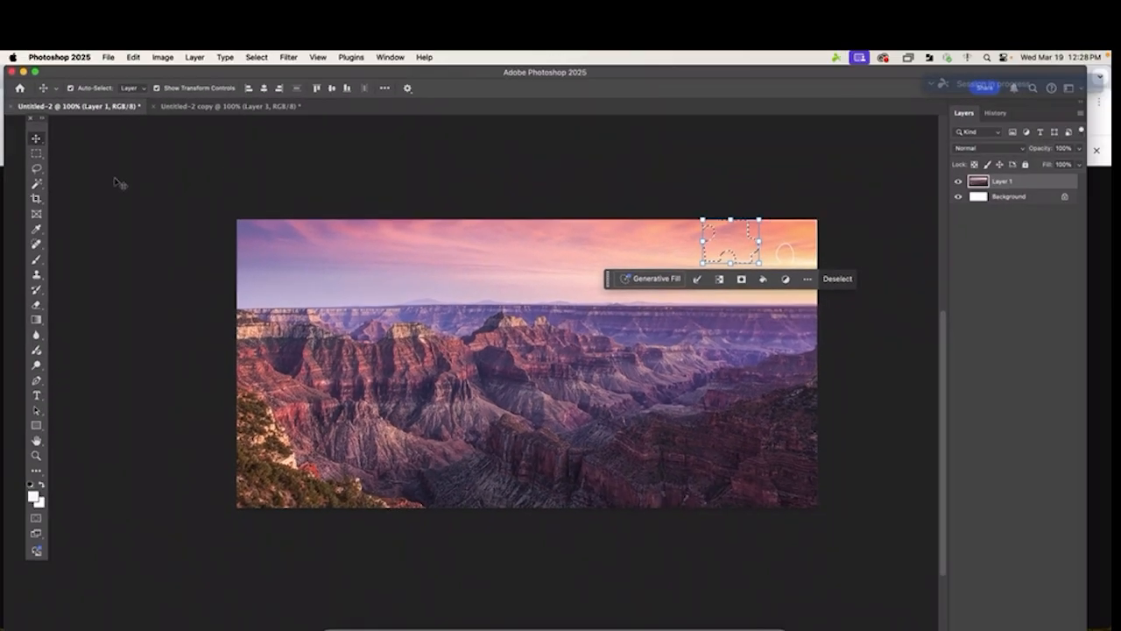
click(36, 169)
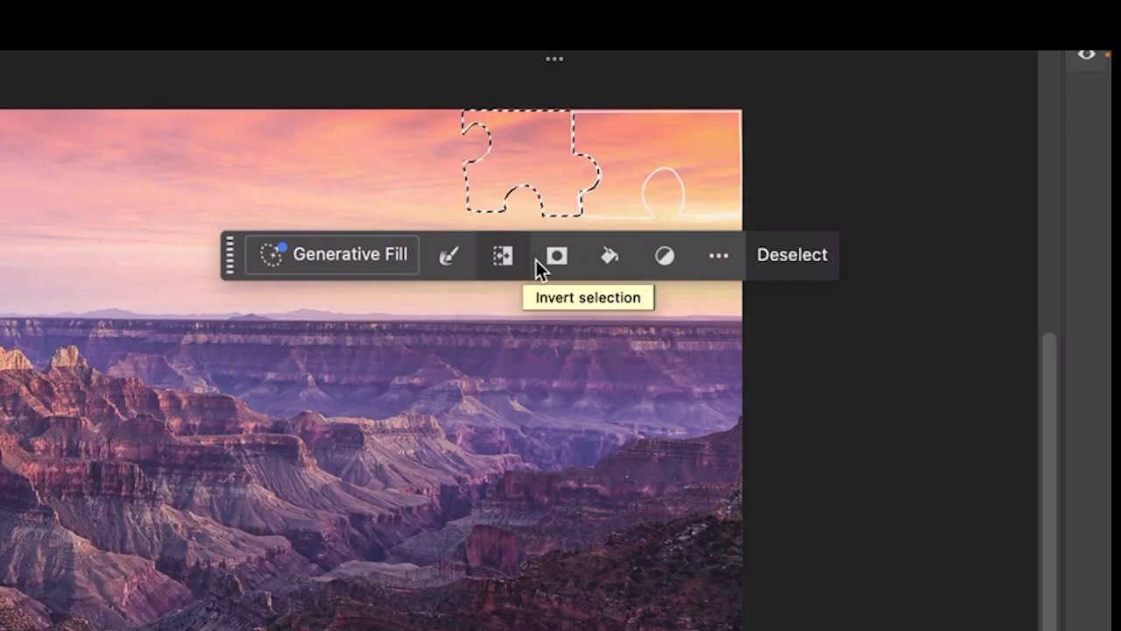
click(769, 256)
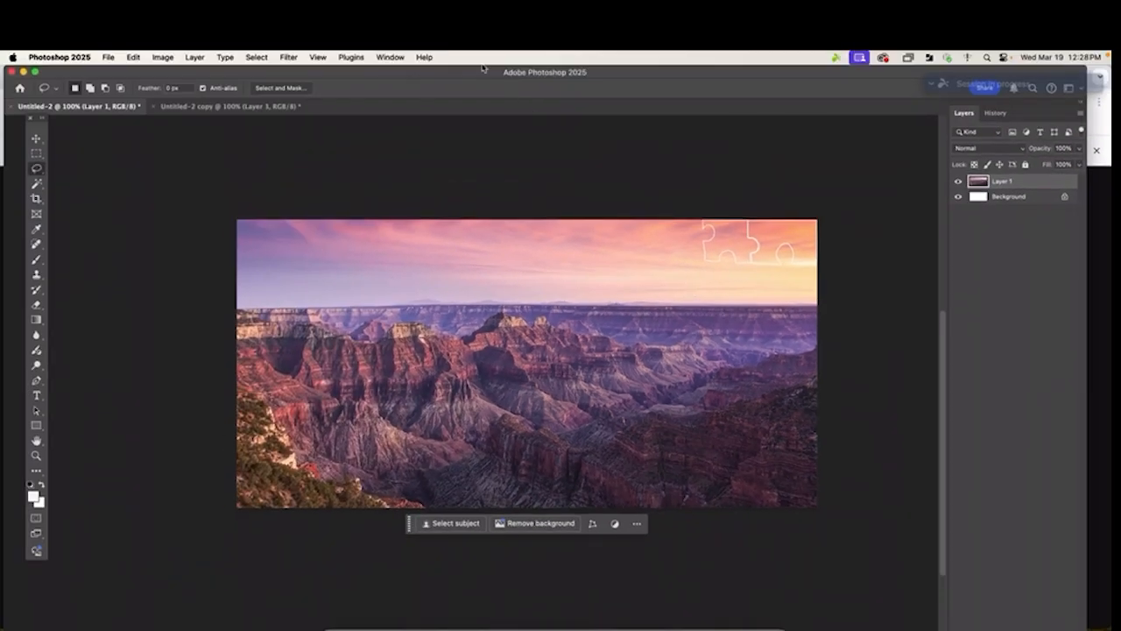
click(391, 57)
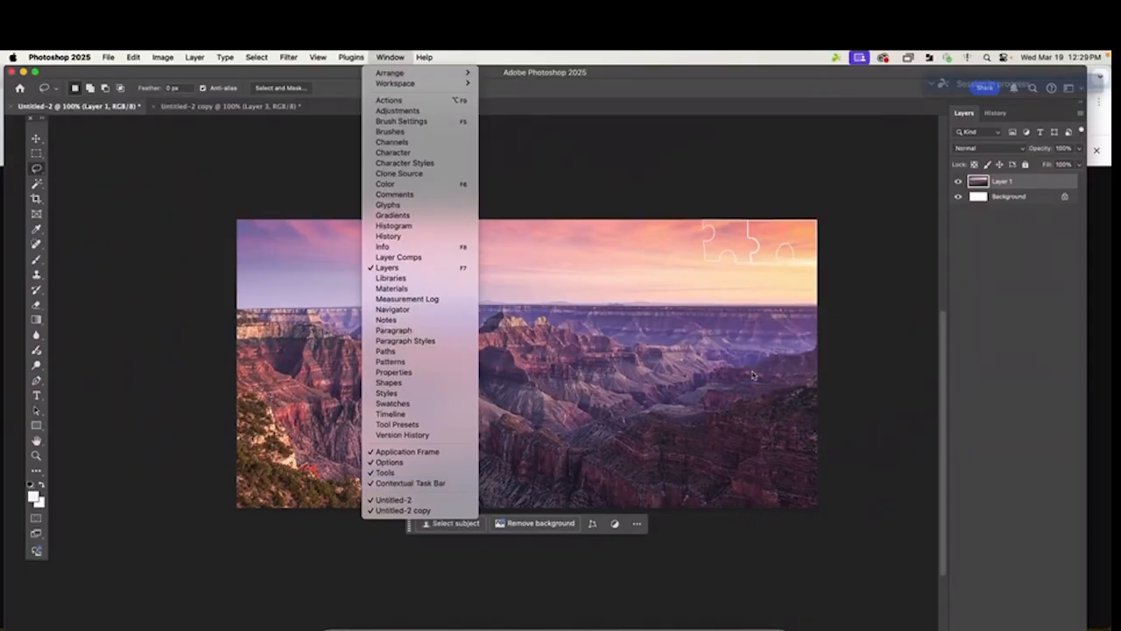
click(666, 336)
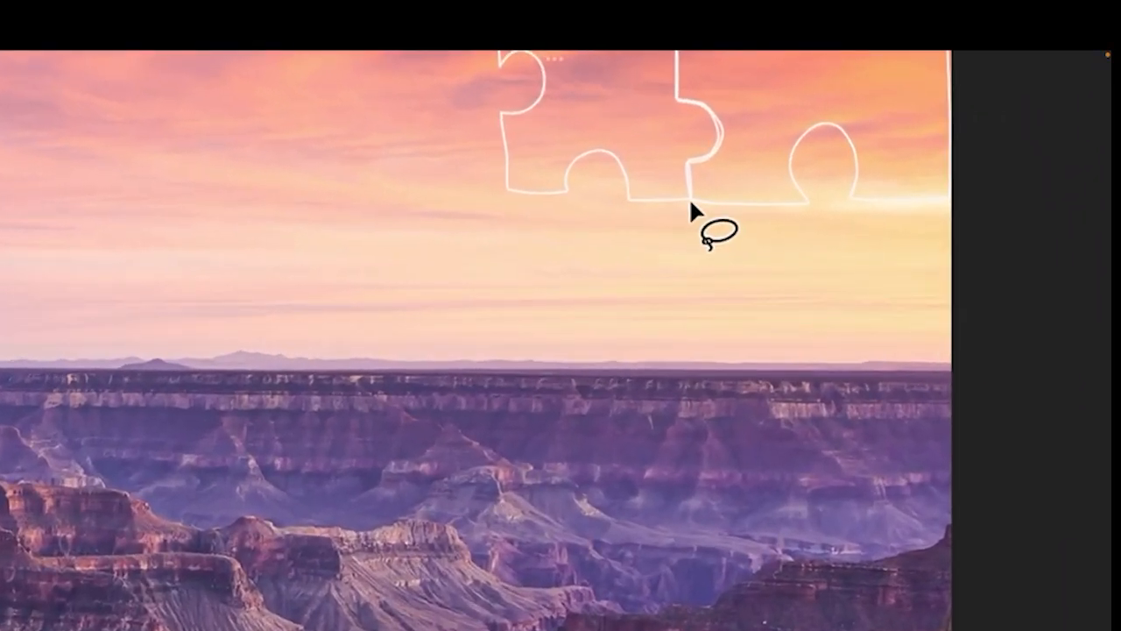
click(690, 198)
scroll(690, 199, down, 2)
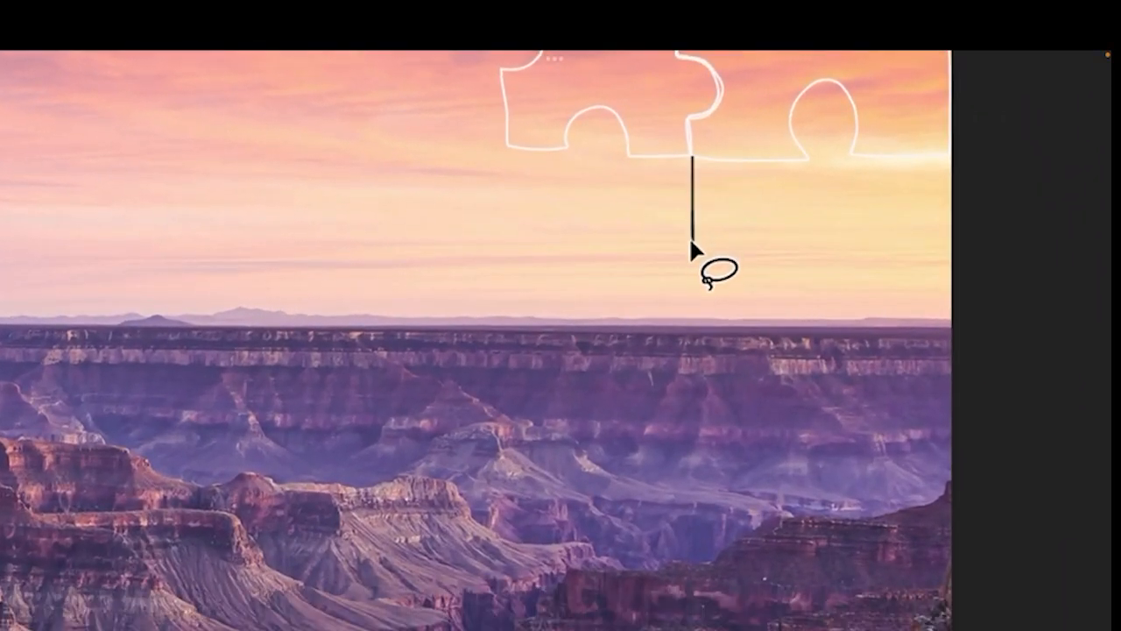
mouse_move(692, 238)
mouse_down()
mouse_move(745, 230)
mouse_move(768, 259)
mouse_move(733, 297)
mouse_move(688, 295)
mouse_move(701, 326)
mouse_move(764, 326)
mouse_move(763, 343)
mouse_move(805, 370)
mouse_move(835, 362)
mouse_move(836, 323)
mouse_move(949, 313)
mouse_move(930, 212)
mouse_move(931, 246)
mouse_up()
key(super+d)
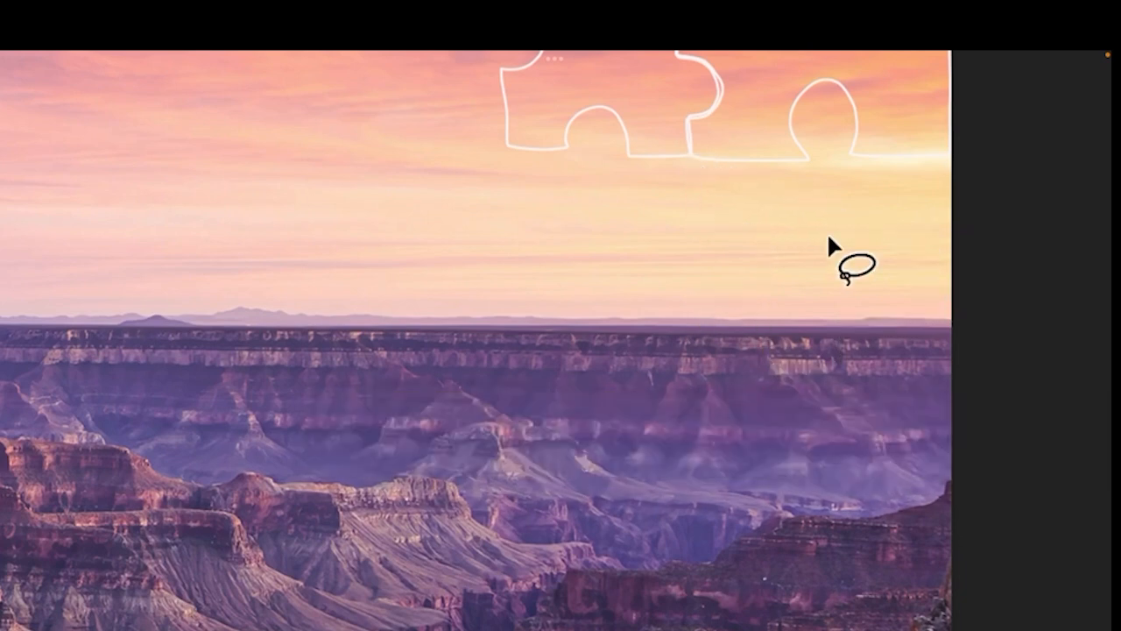
Step: Lasso a third interlocking piece directly below the corner piece in the original, and place its copy at the matching spot in the faded duplicate
mouse_move(689, 155)
mouse_down()
mouse_move(811, 162)
mouse_move(791, 120)
mouse_move(797, 93)
mouse_move(836, 79)
mouse_move(853, 111)
mouse_move(854, 156)
mouse_move(956, 166)
mouse_move(960, 289)
mouse_move(929, 311)
mouse_move(861, 306)
mouse_move(867, 290)
mouse_move(838, 244)
mouse_move(796, 270)
mouse_move(806, 298)
mouse_move(710, 293)
mouse_move(710, 246)
mouse_move(633, 220)
mouse_move(634, 204)
mouse_move(703, 188)
mouse_move(692, 158)
mouse_up()
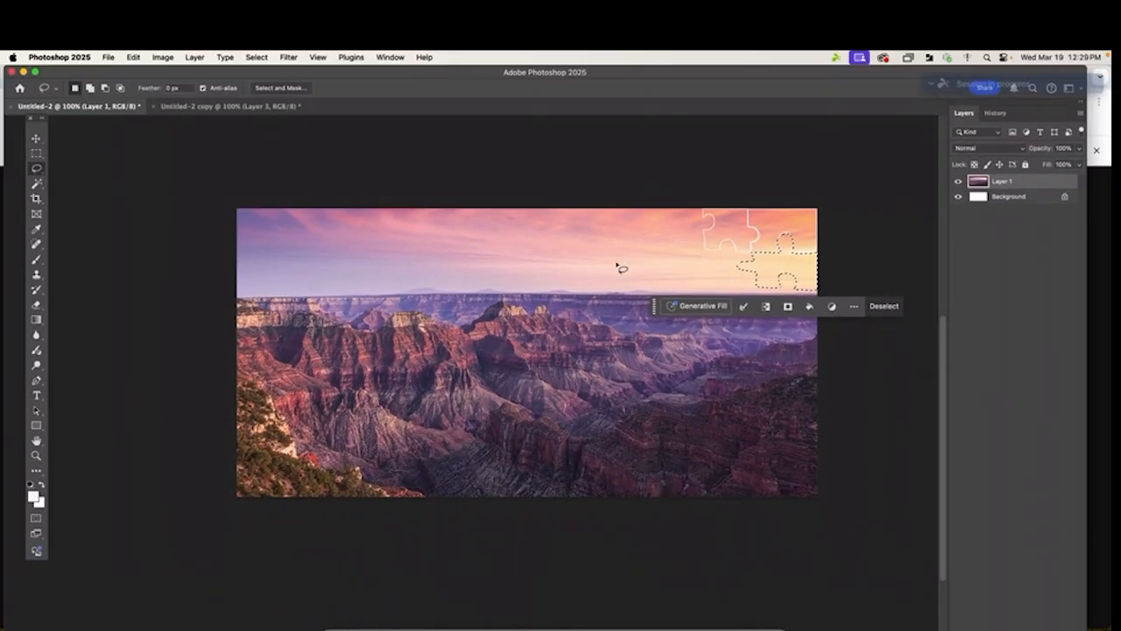
click(183, 107)
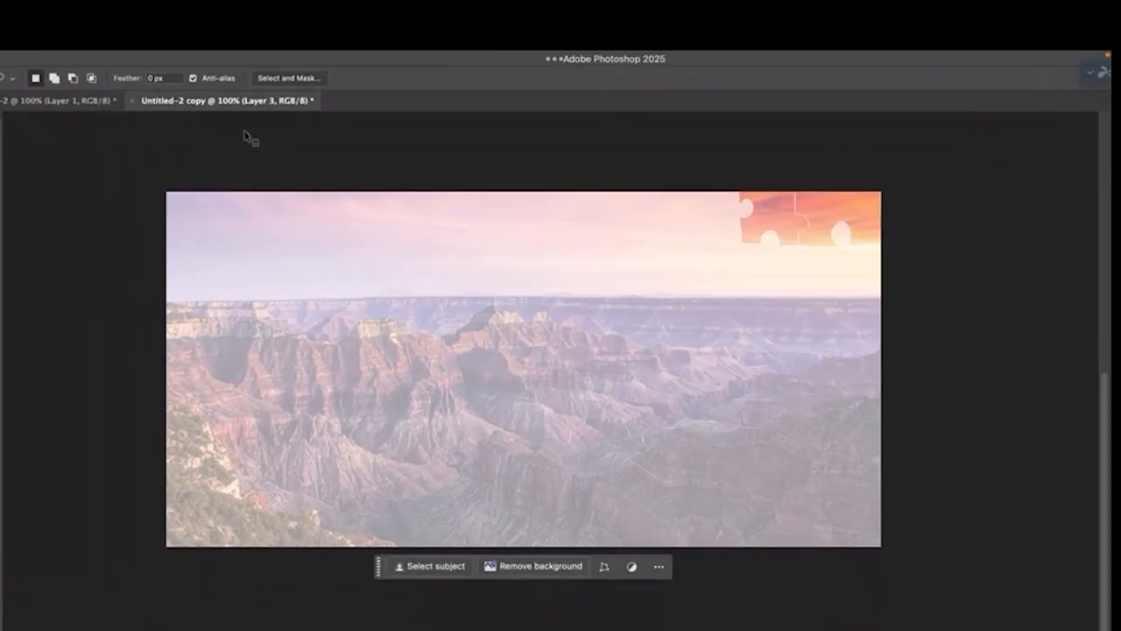
key(super+v)
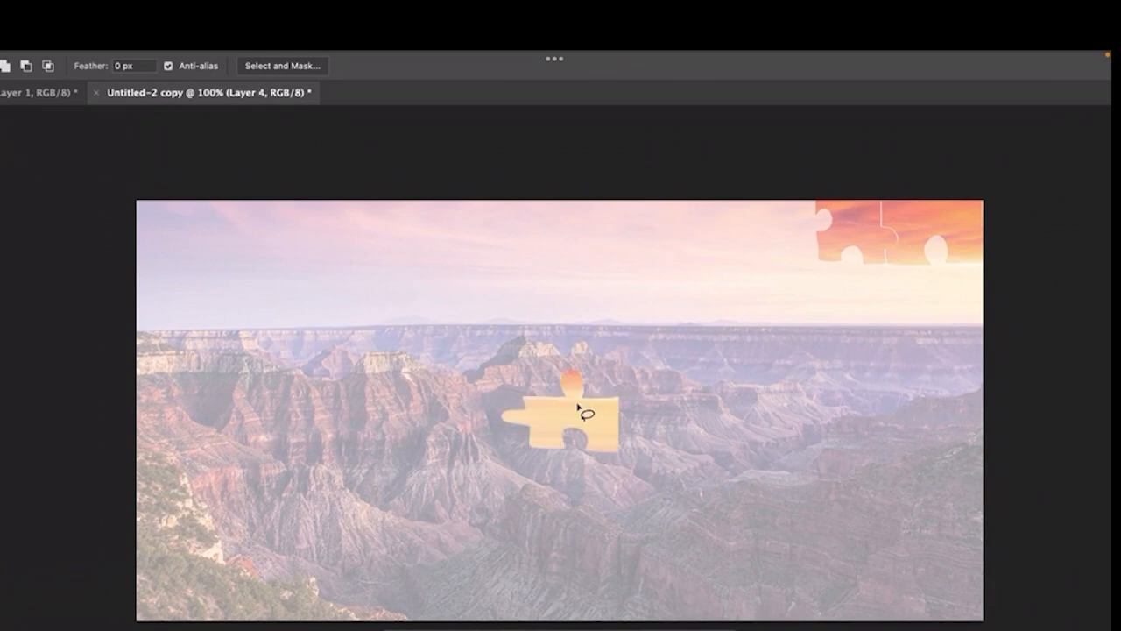
key(super+0)
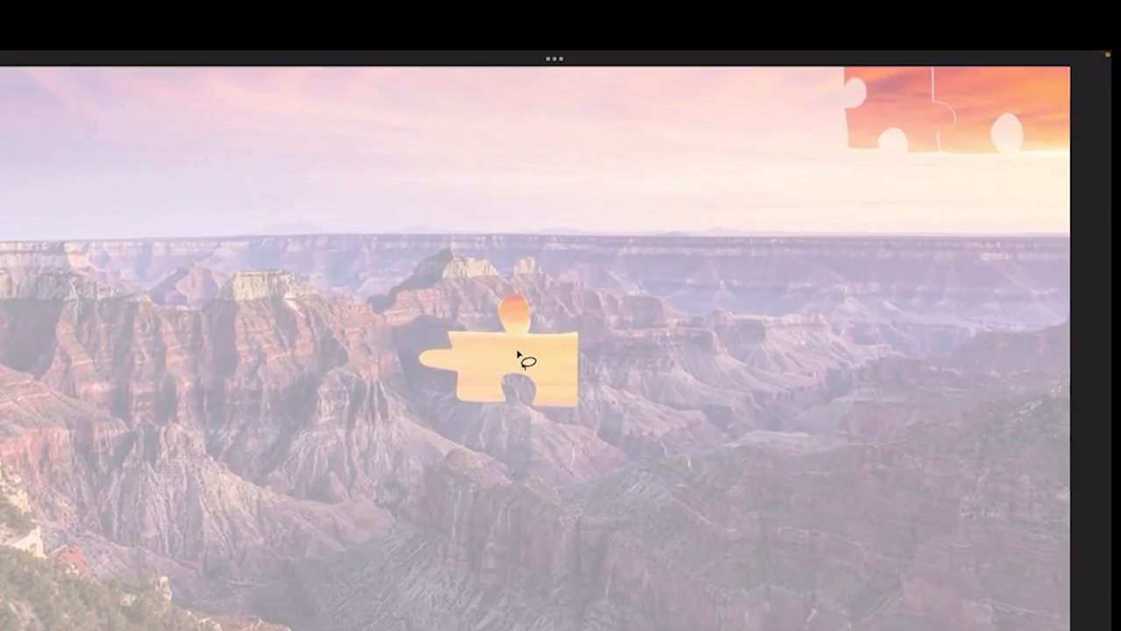
drag(488, 359, 976, 172)
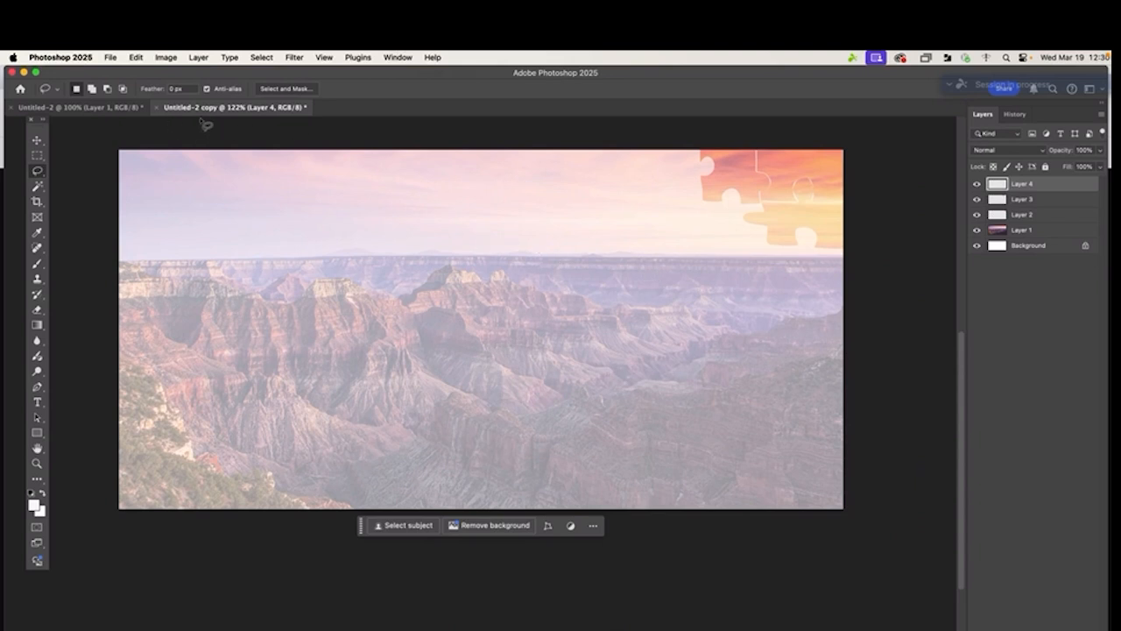
click(105, 107)
click(222, 107)
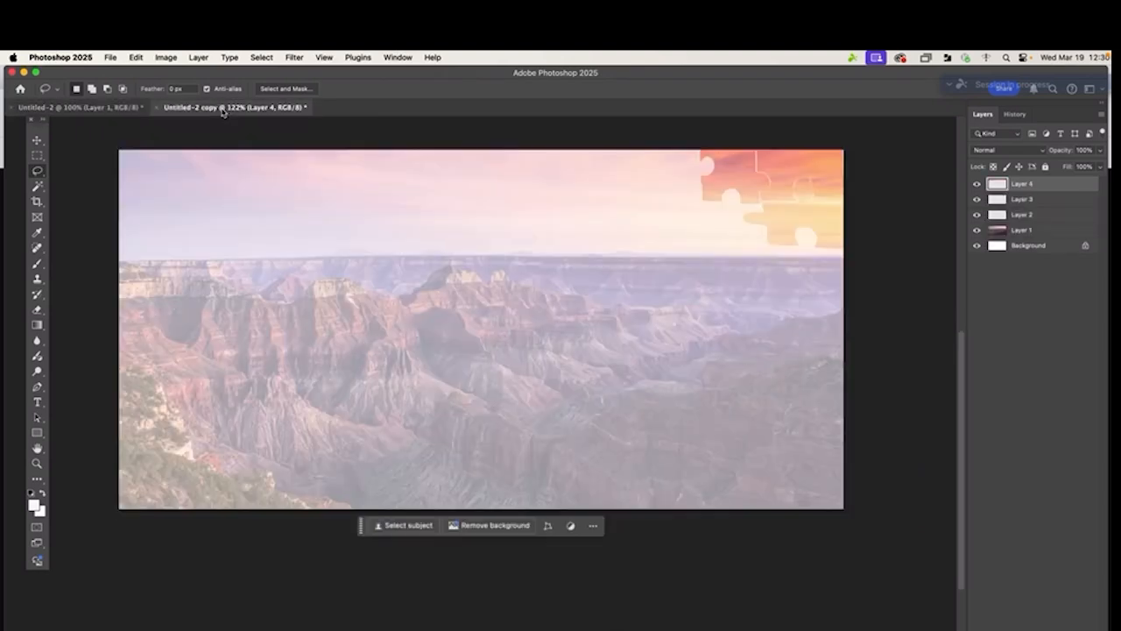